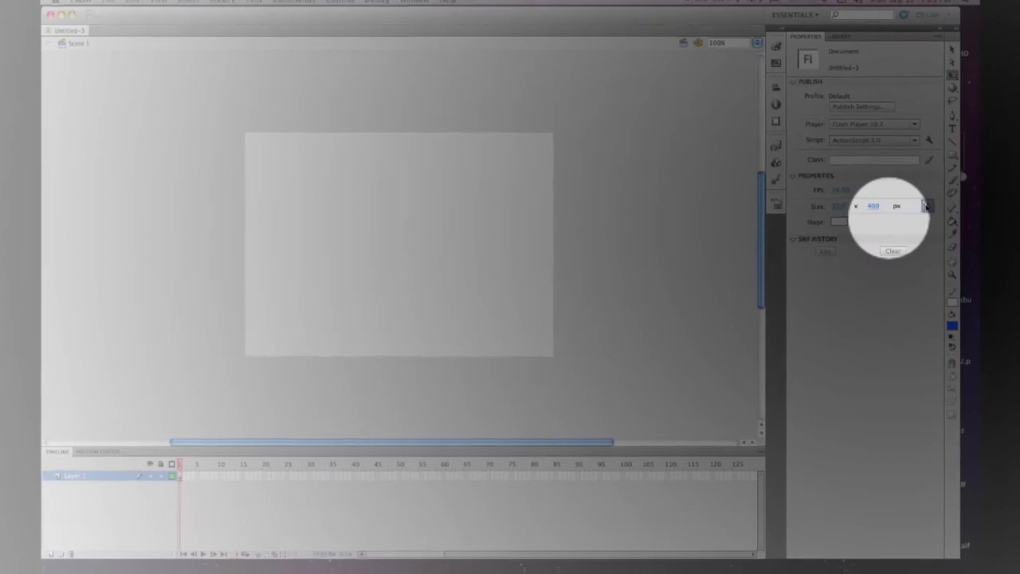
# - Set the document to 1280 x 720 px at 12 fps and enable auto-save every 10 minutes
pyautogui.click(962, 199)
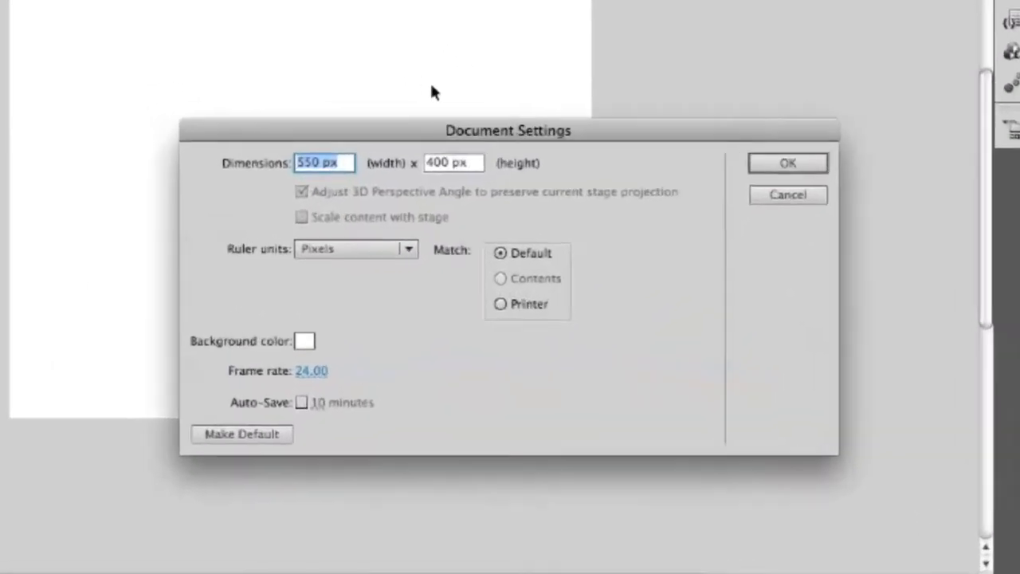
pyautogui.write('1280')
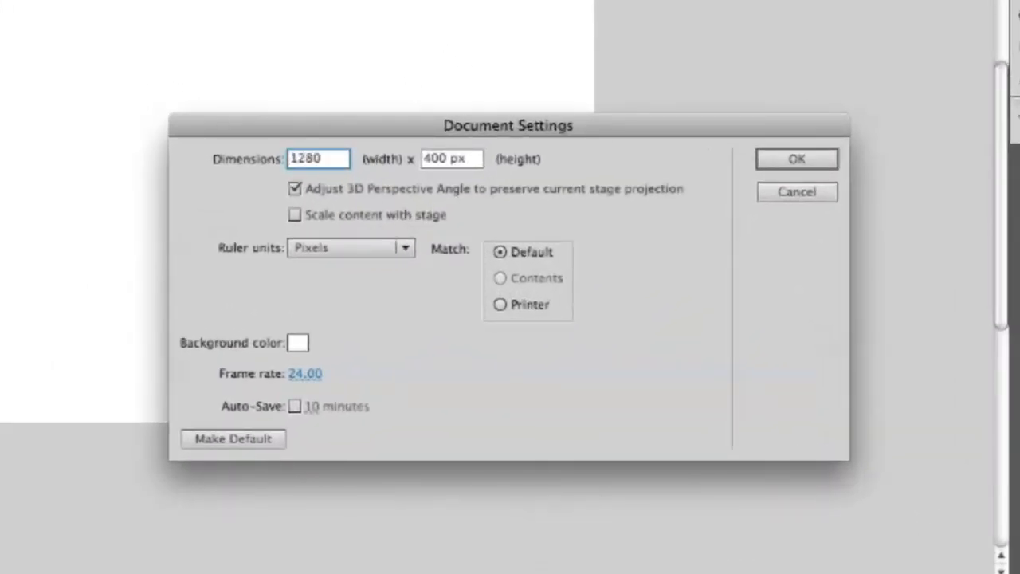
pyautogui.press('Tab')
pyautogui.write('720')
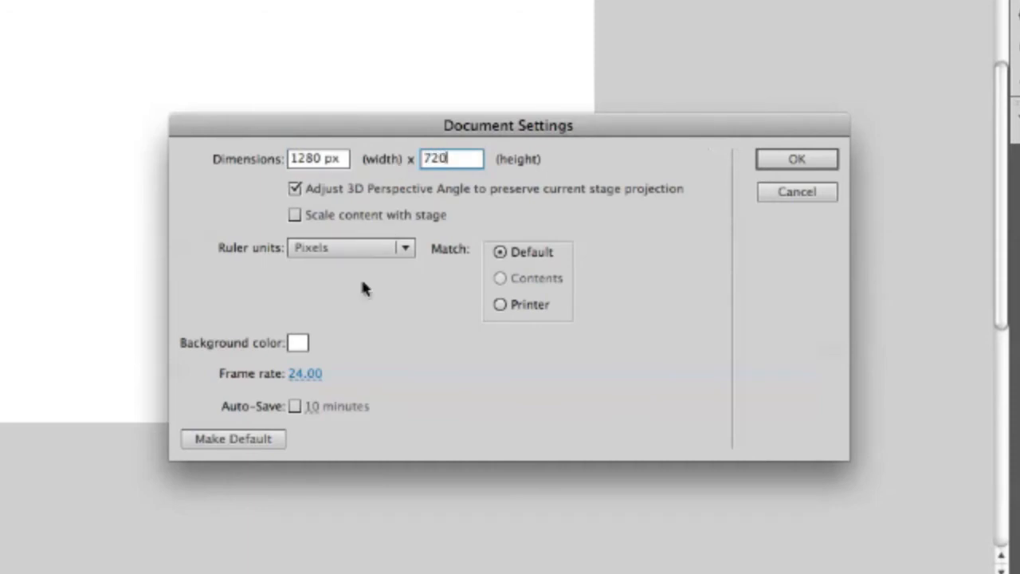
pyautogui.click(305, 373)
pyautogui.write('12')
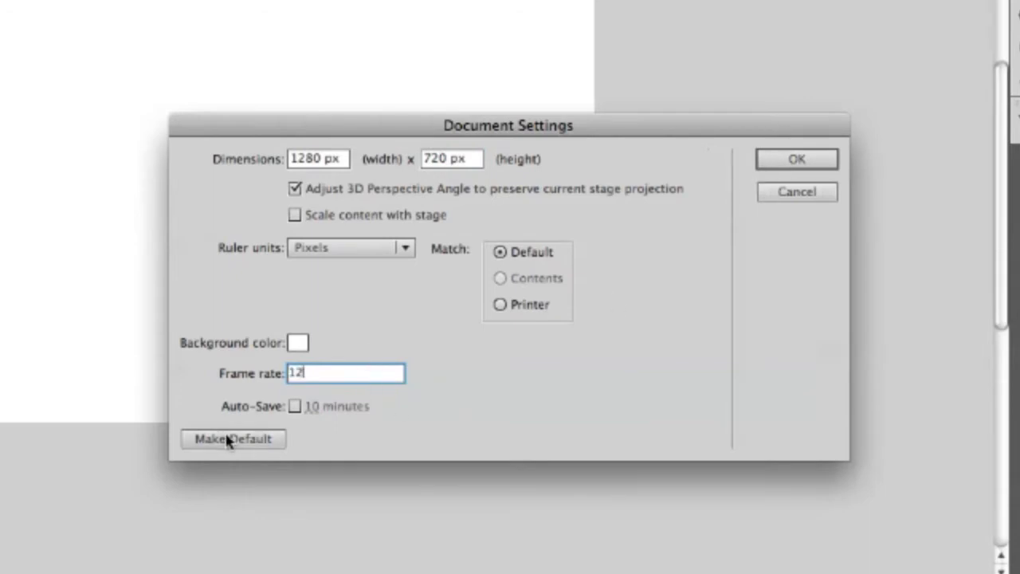
pyautogui.click(295, 406)
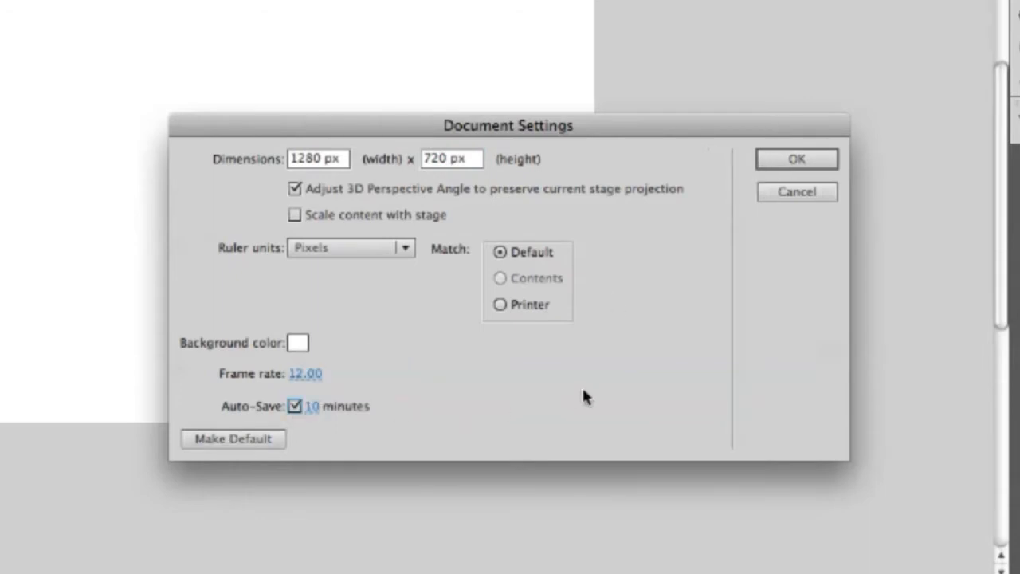
pyautogui.click(797, 160)
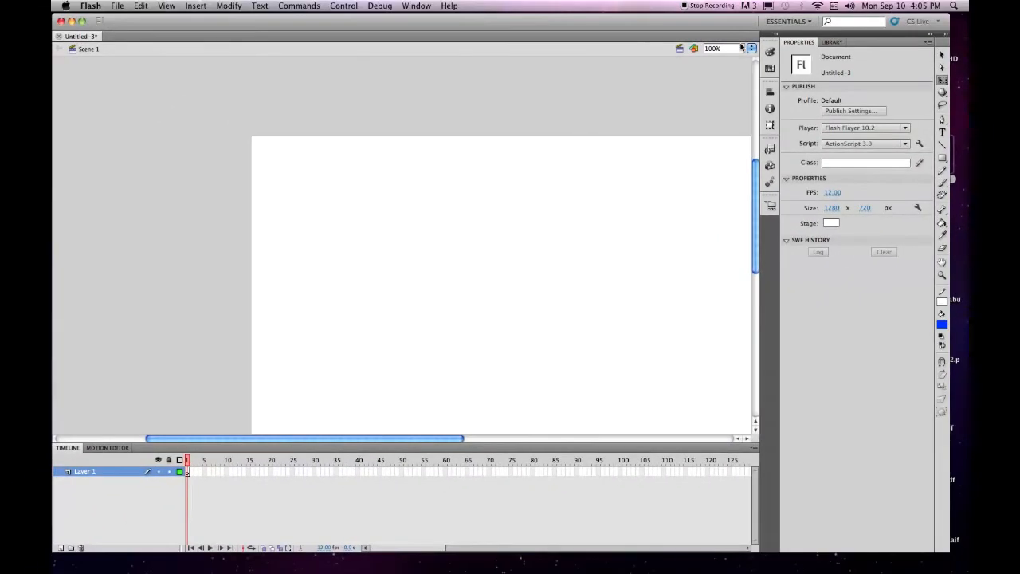
# - Save the document as 07tutorialvdk.fla in the tutorials folder
pyautogui.click(791, 9)
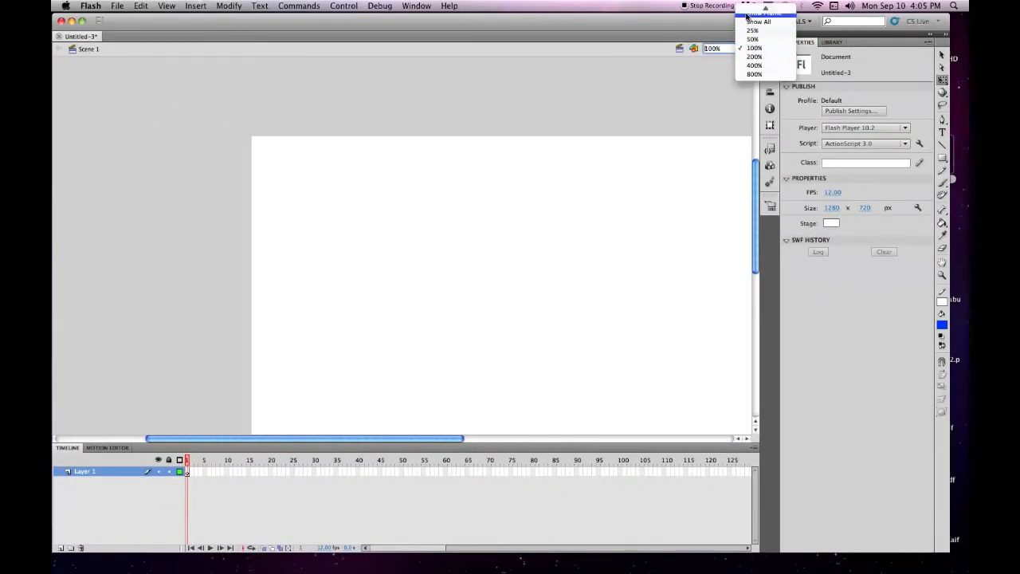
pyautogui.click(758, 9)
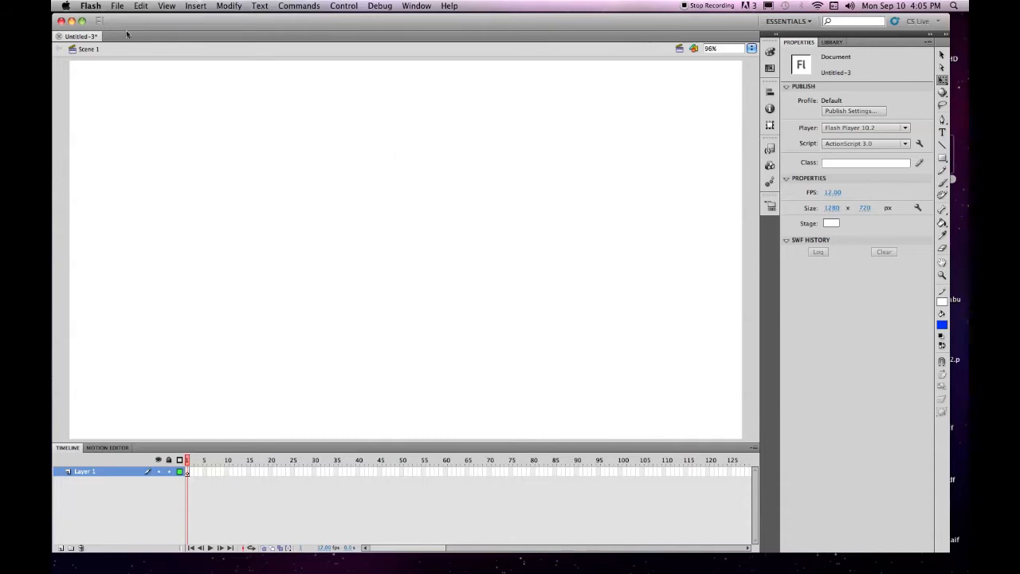
pyautogui.click(116, 6)
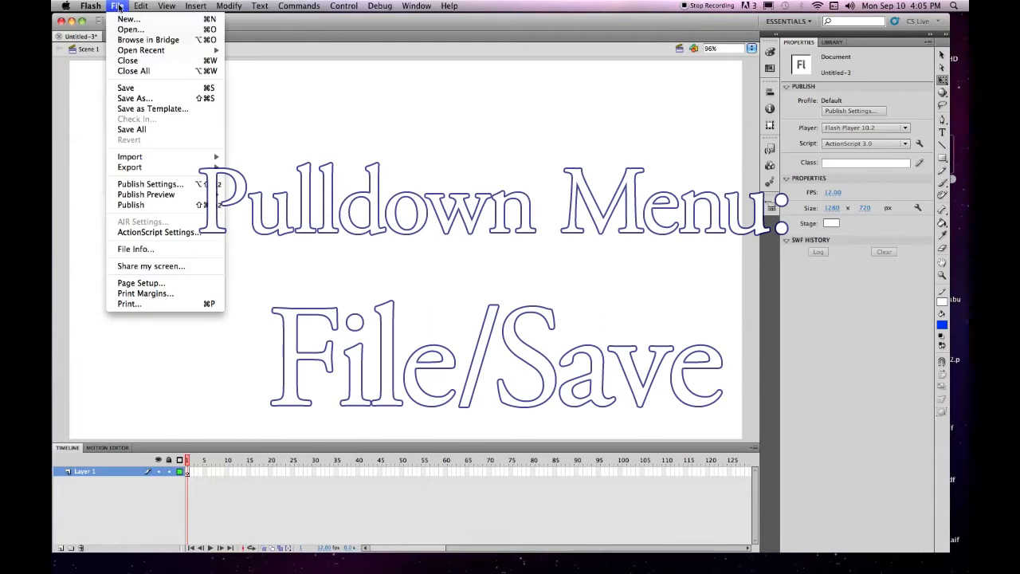
pyautogui.click(135, 97)
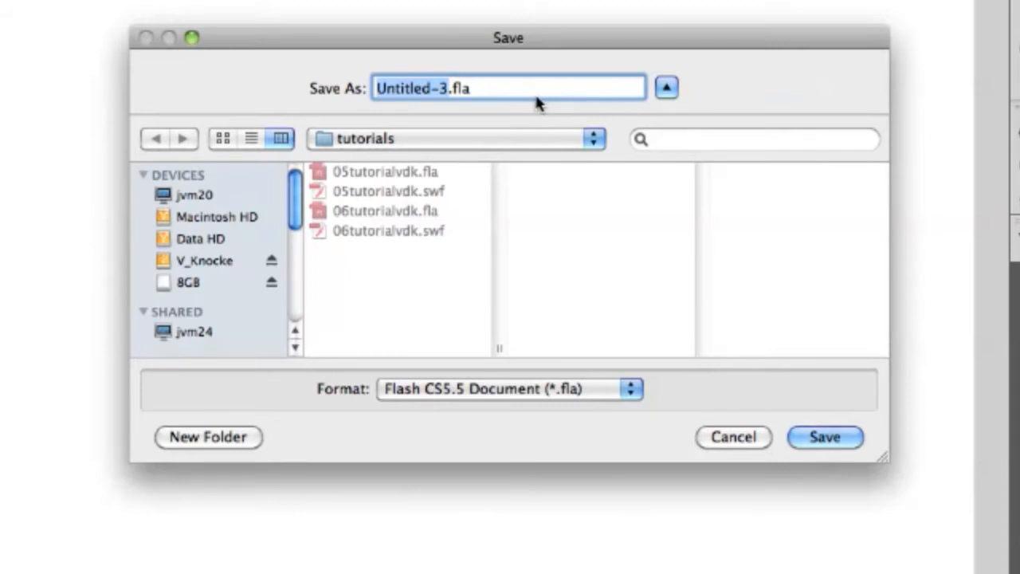
pyautogui.write('07')
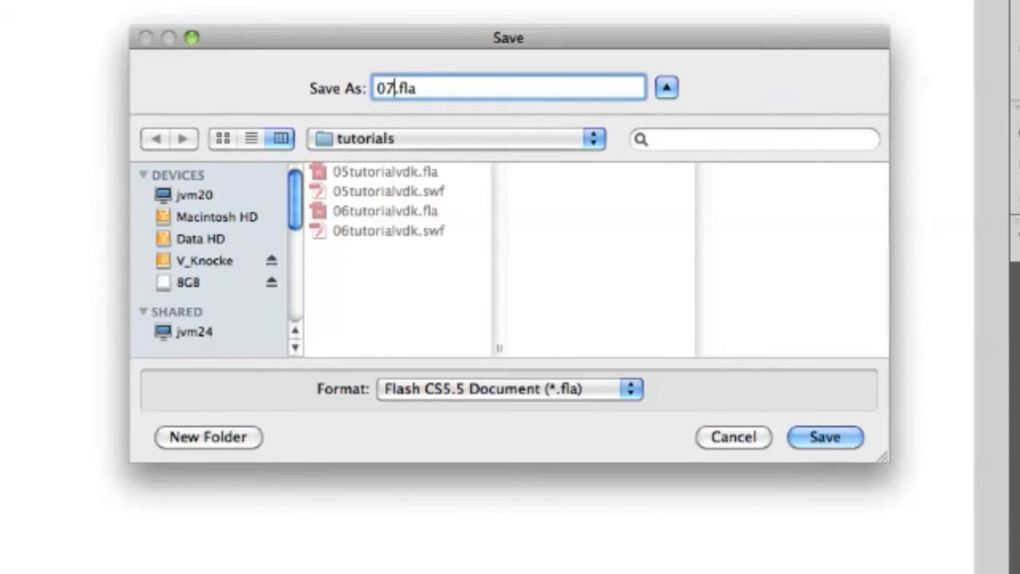
pyautogui.write('tutorial')
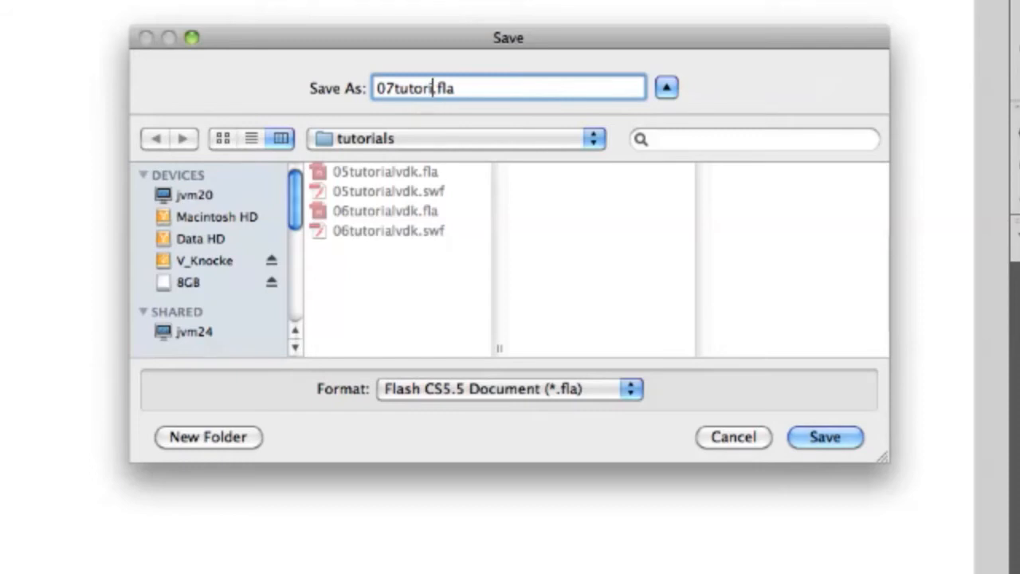
pyautogui.write('vdk')
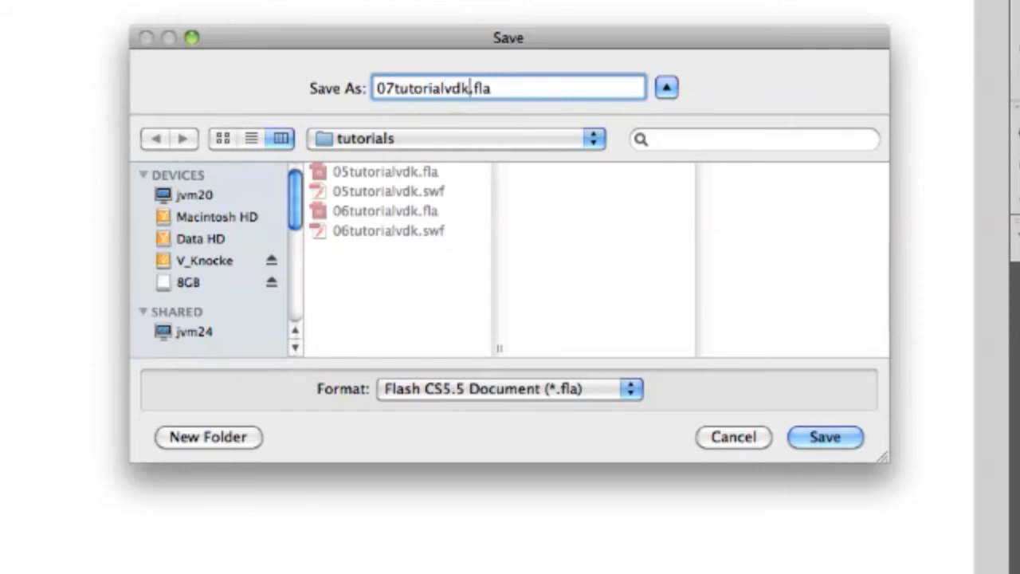
pyautogui.click(821, 437)
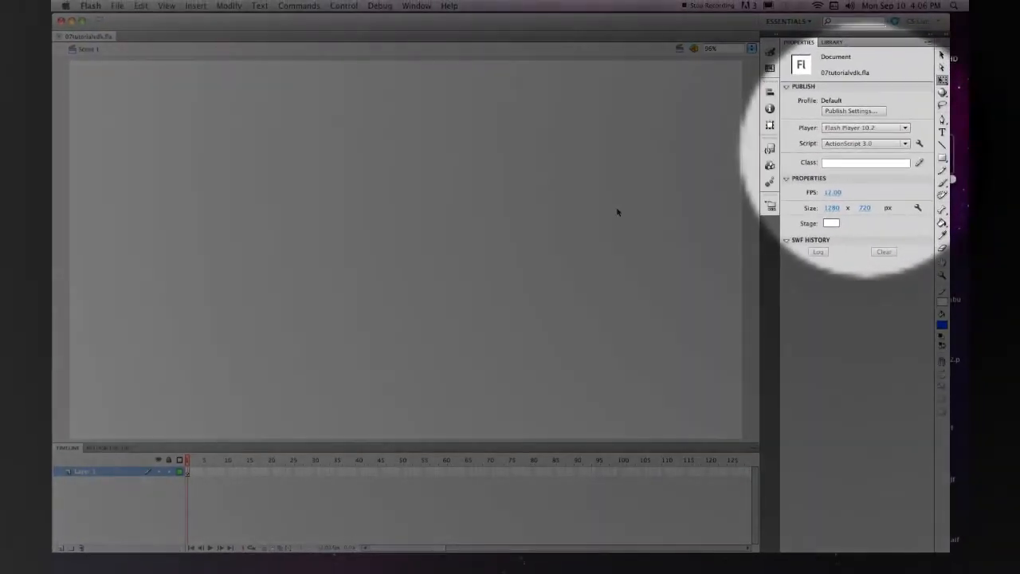
# - Set the Text tool's font size to 360 pt and save the document
pyautogui.click(942, 134)
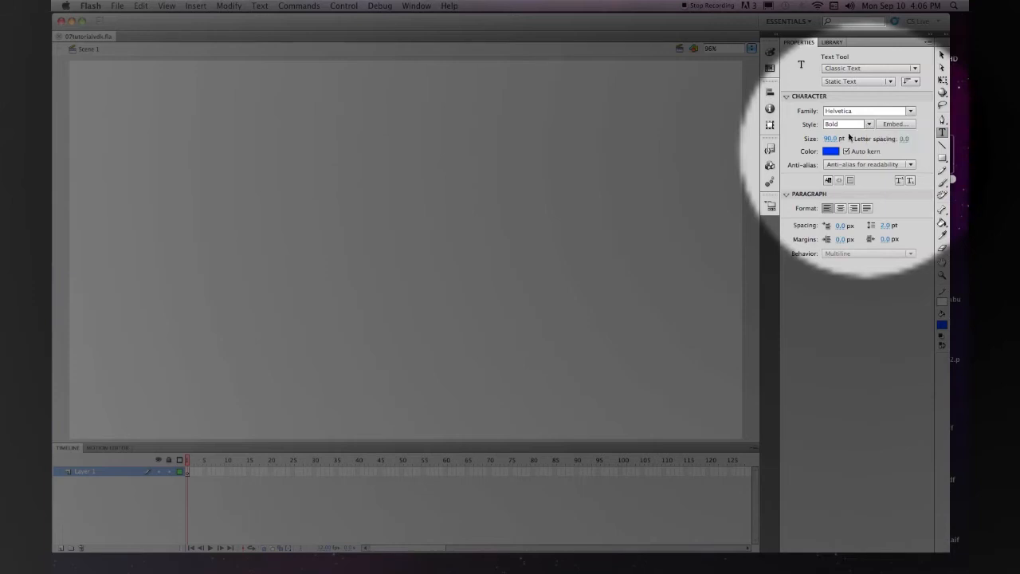
pyautogui.click(829, 139)
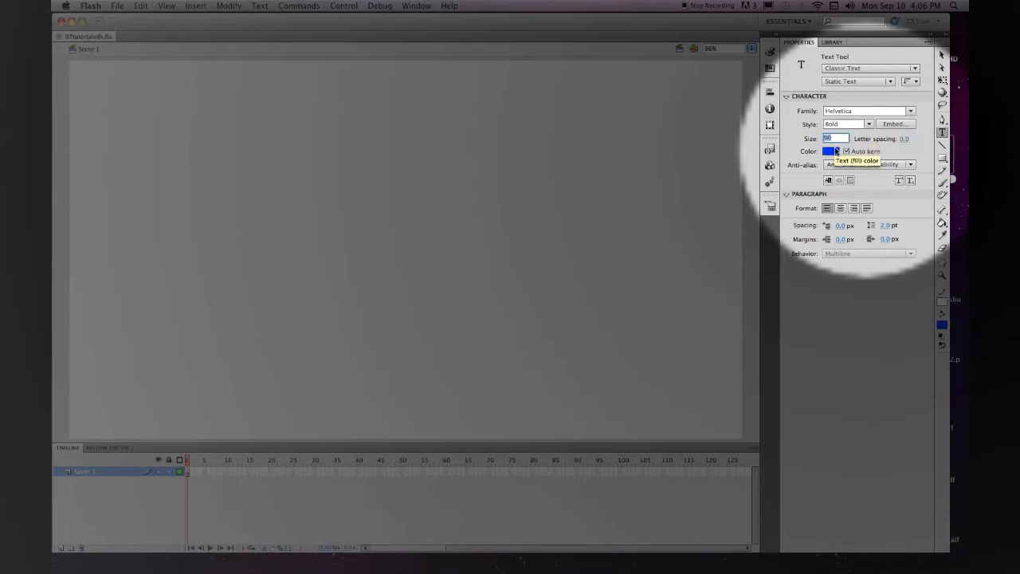
pyautogui.write('360')
pyautogui.press('Return')
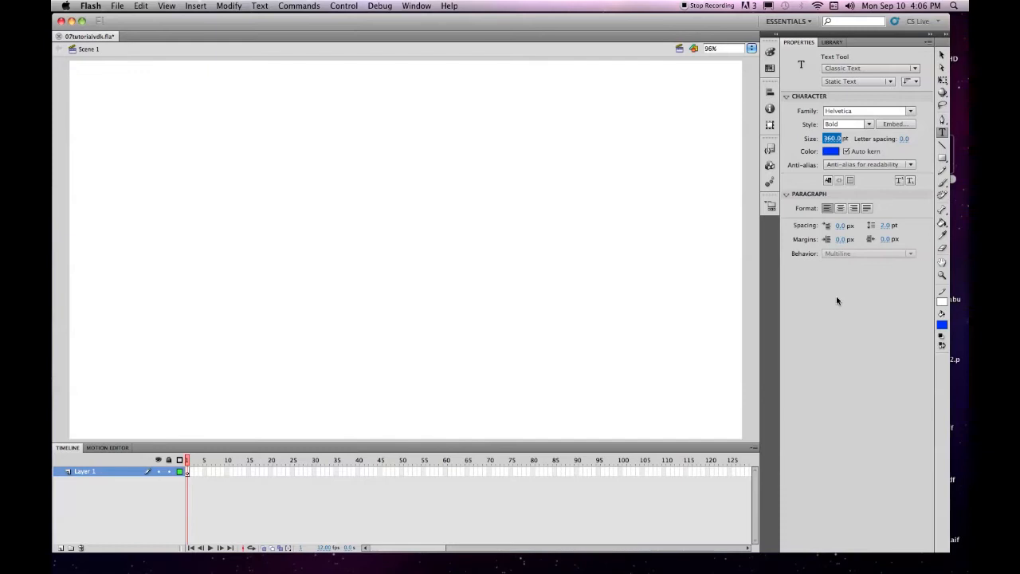
pyautogui.press('super+s')
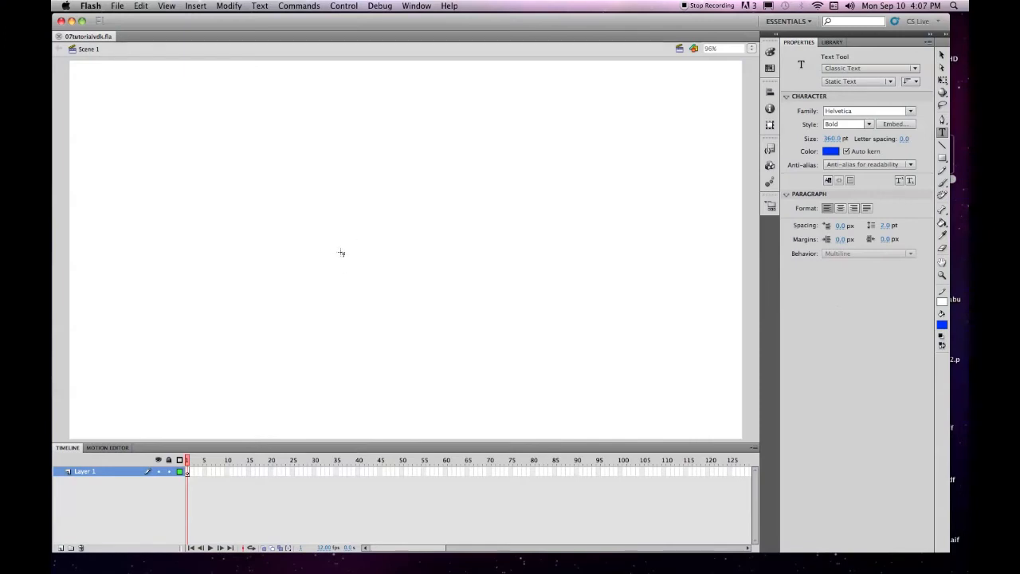
# - Add a static text object with the letter "W" near the middle of the stage
pyautogui.click(387, 263)
pyautogui.write('W')
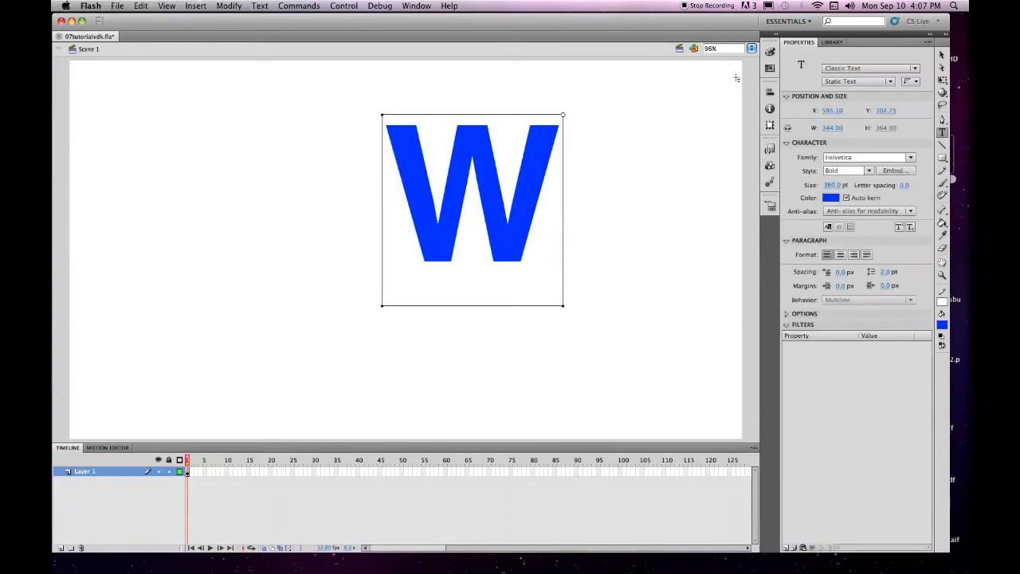
pyautogui.press('Escape')
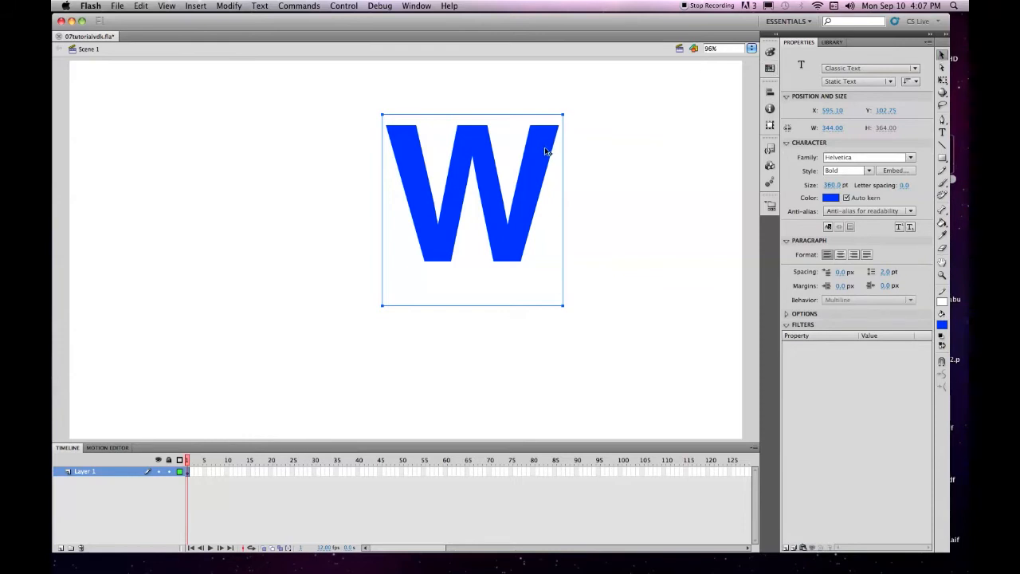
# - Center the W horizontally and vertically on the stage, and save the document
pyautogui.click(771, 94)
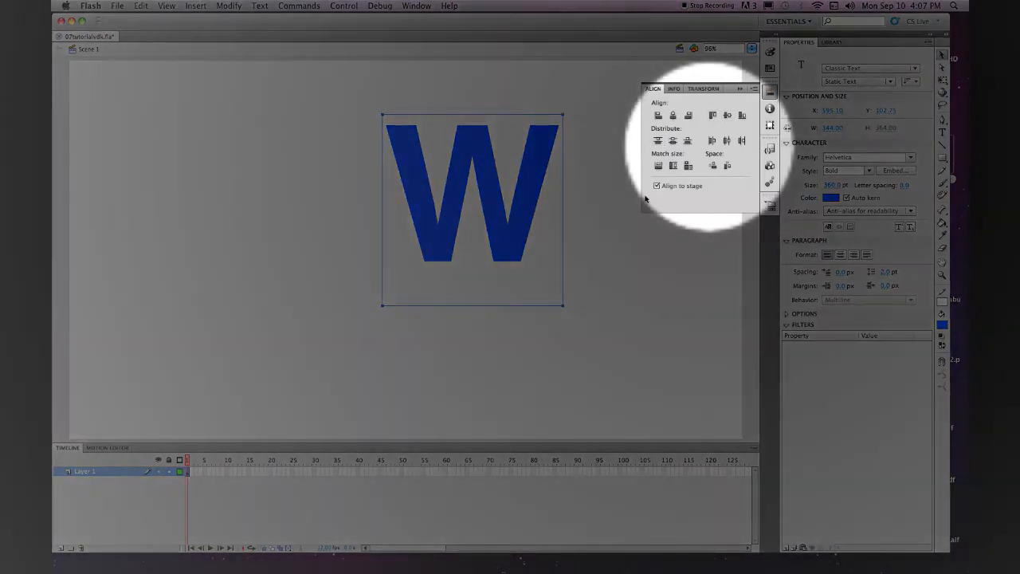
pyautogui.click(674, 116)
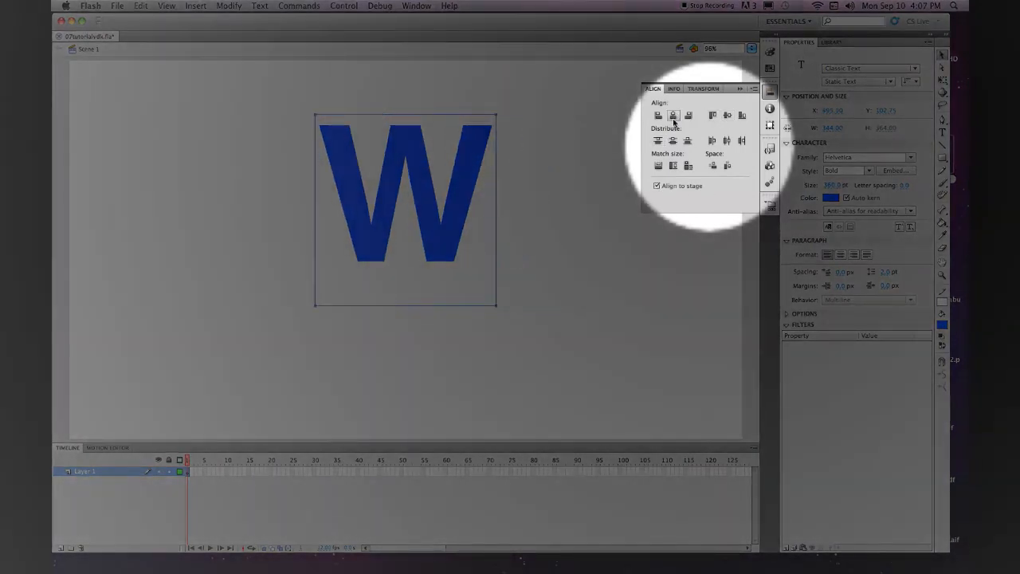
pyautogui.click(727, 116)
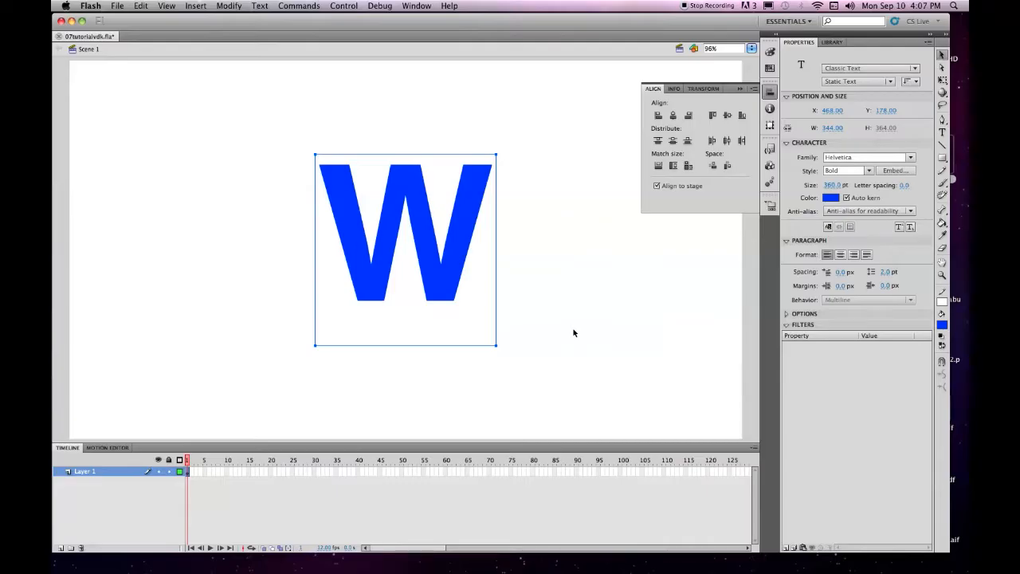
pyautogui.click(574, 332)
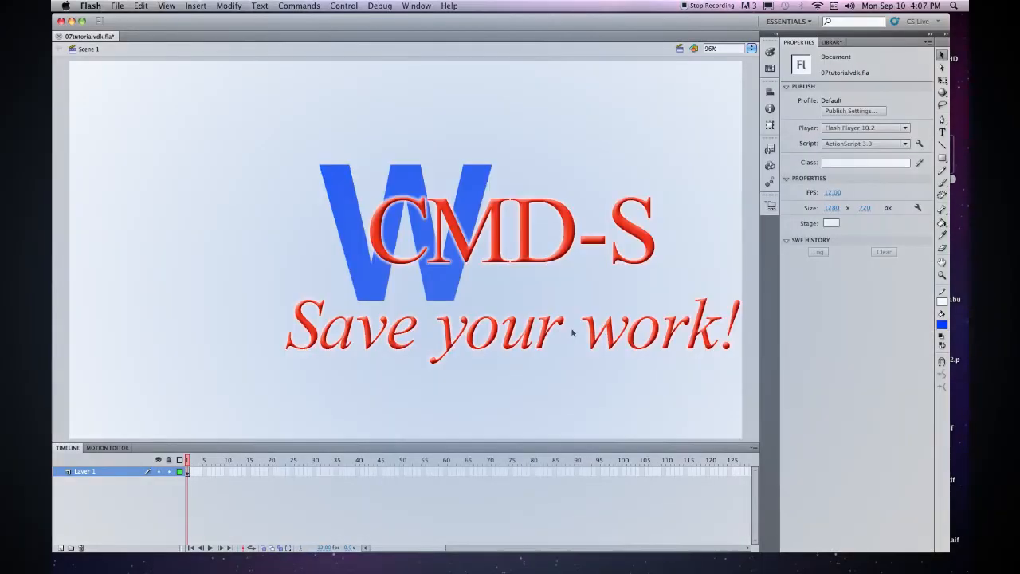
pyautogui.press('super+s')
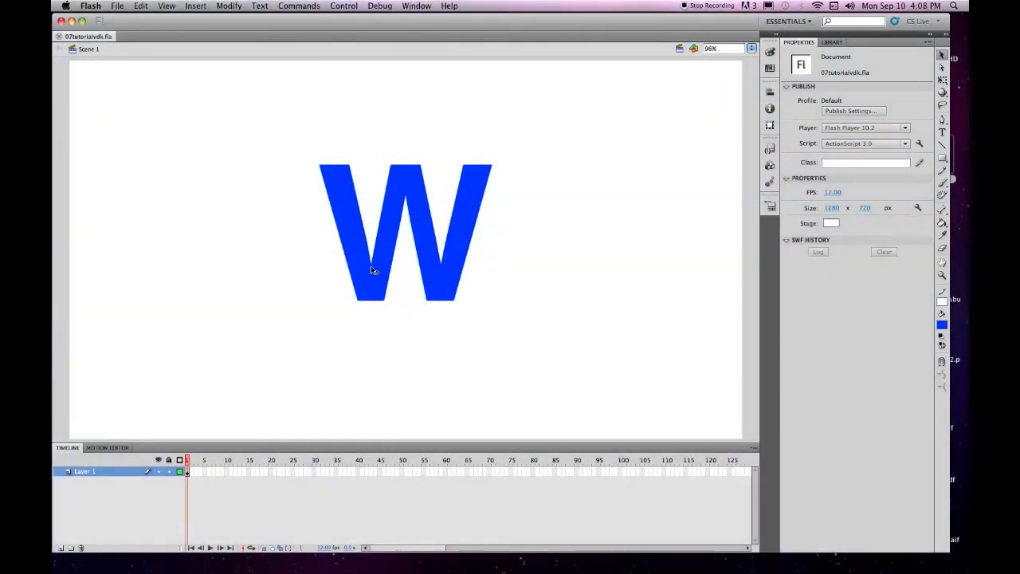
# - Break the W text apart into a simple shape and save the document
pyautogui.click(371, 273)
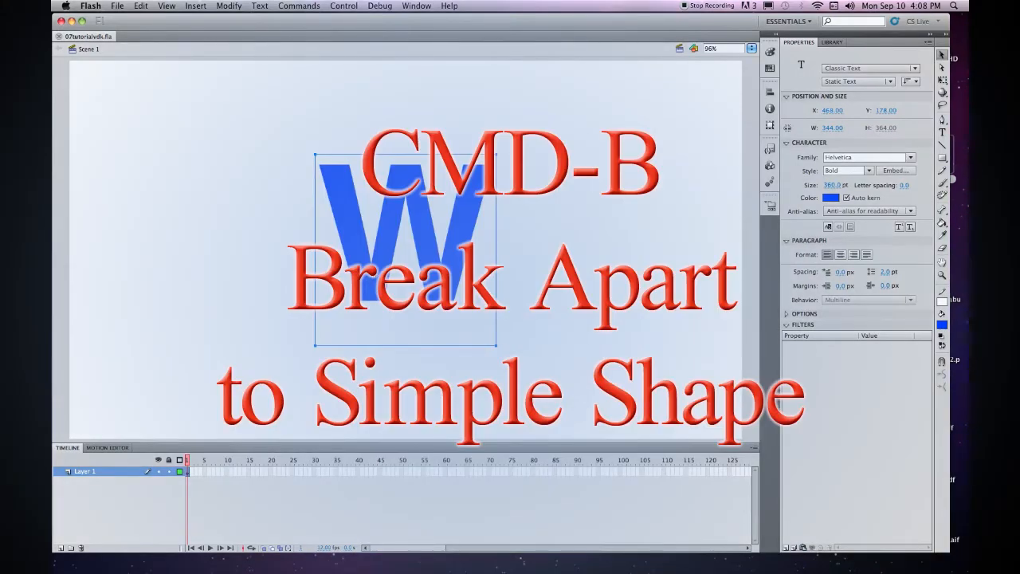
pyautogui.press('super+b')
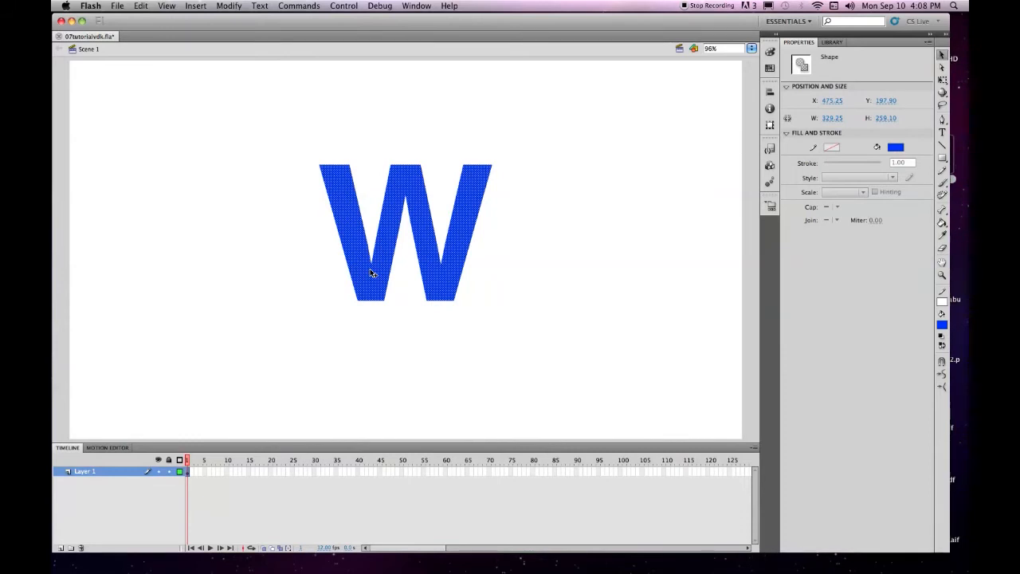
pyautogui.press('super+s')
# - Insert a blank keyframe at frame 30 of Layer 1 and add the text letter "M" on it
pyautogui.click(314, 471)
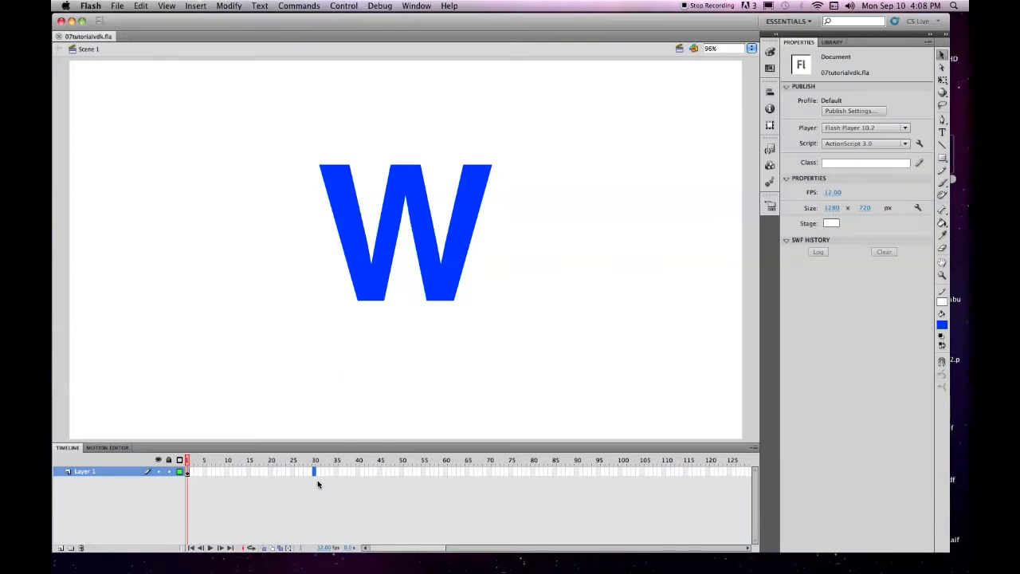
pyautogui.press('F7')
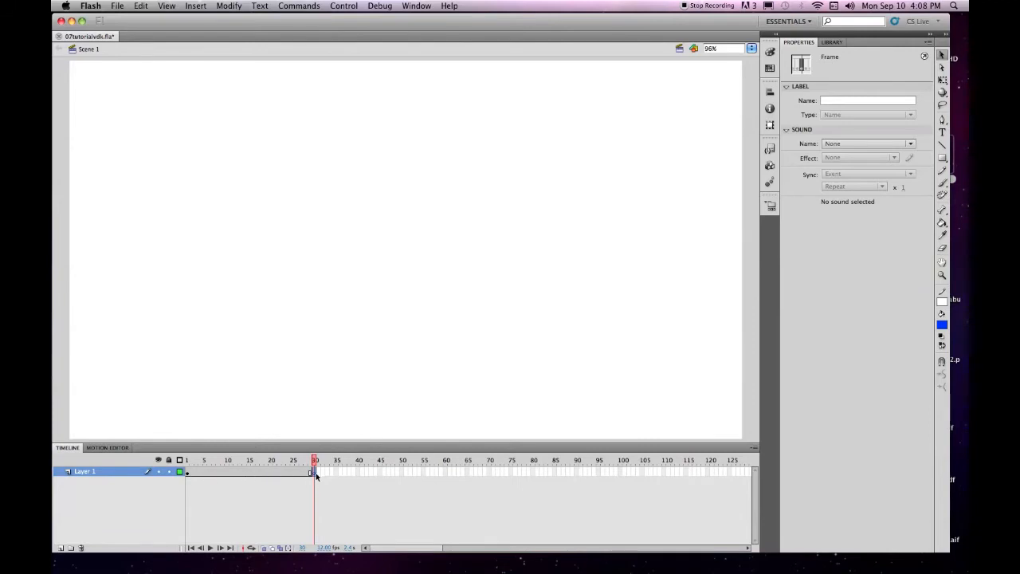
pyautogui.click(943, 133)
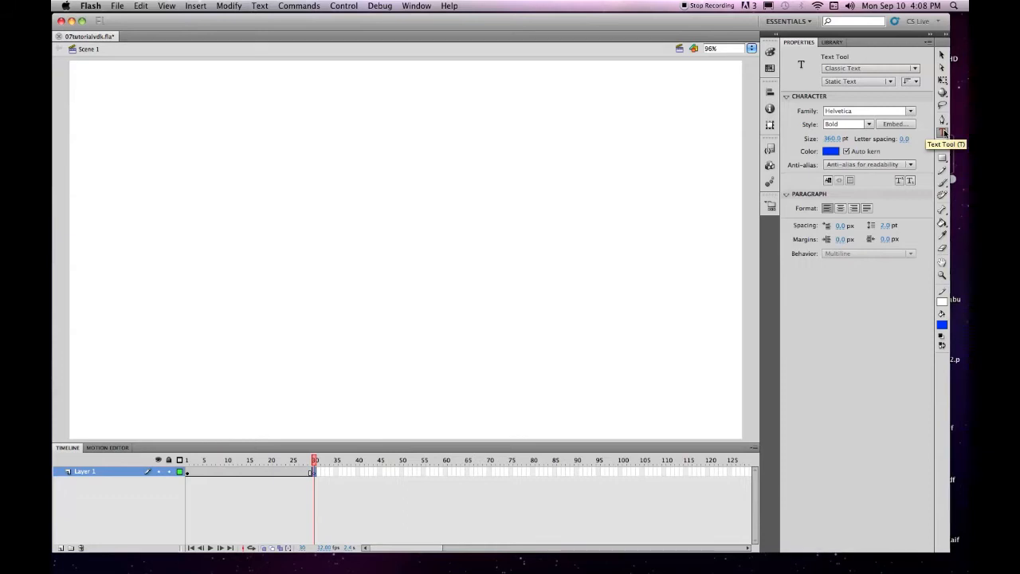
pyautogui.click(363, 265)
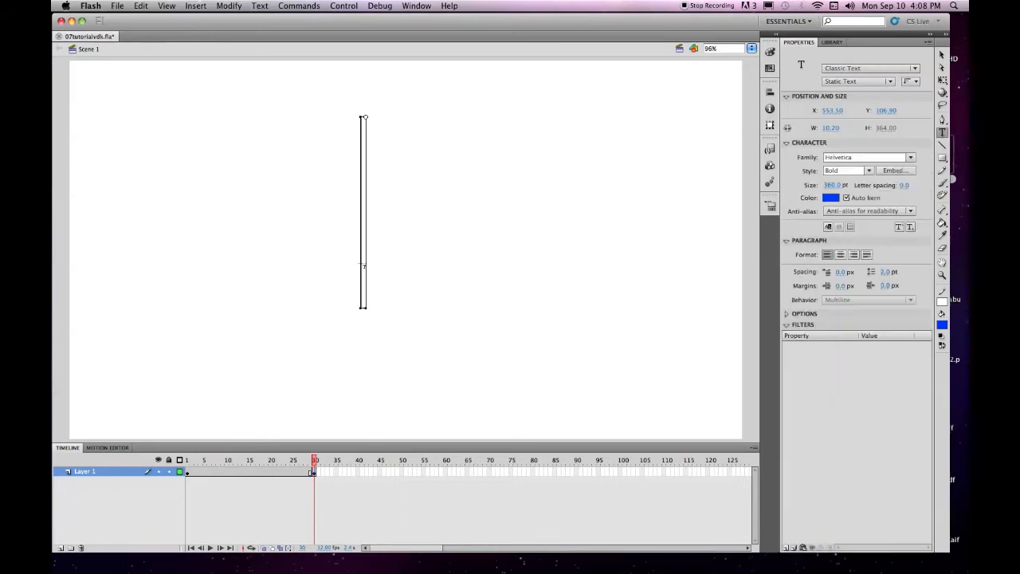
pyautogui.write('M')
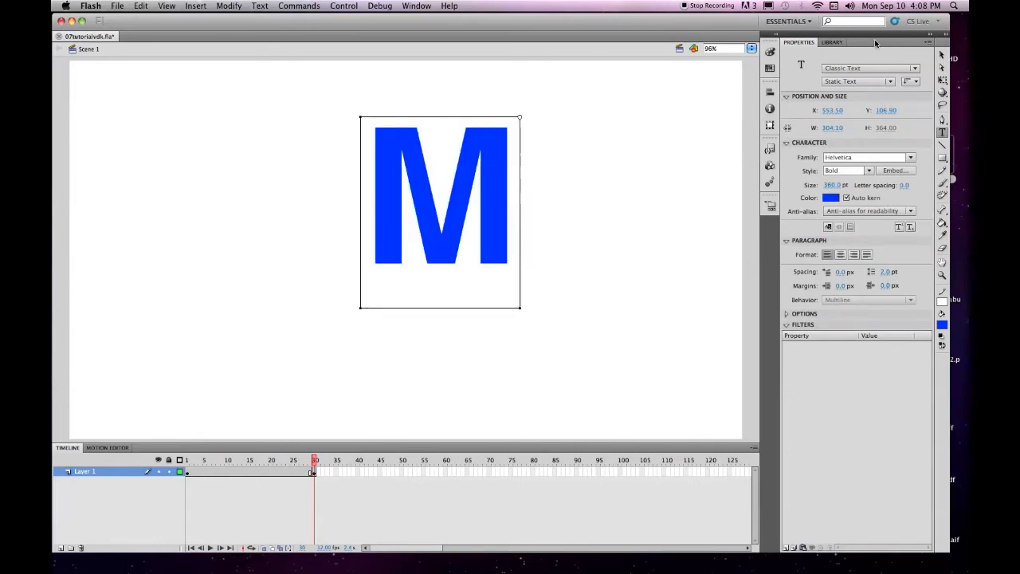
pyautogui.click(942, 56)
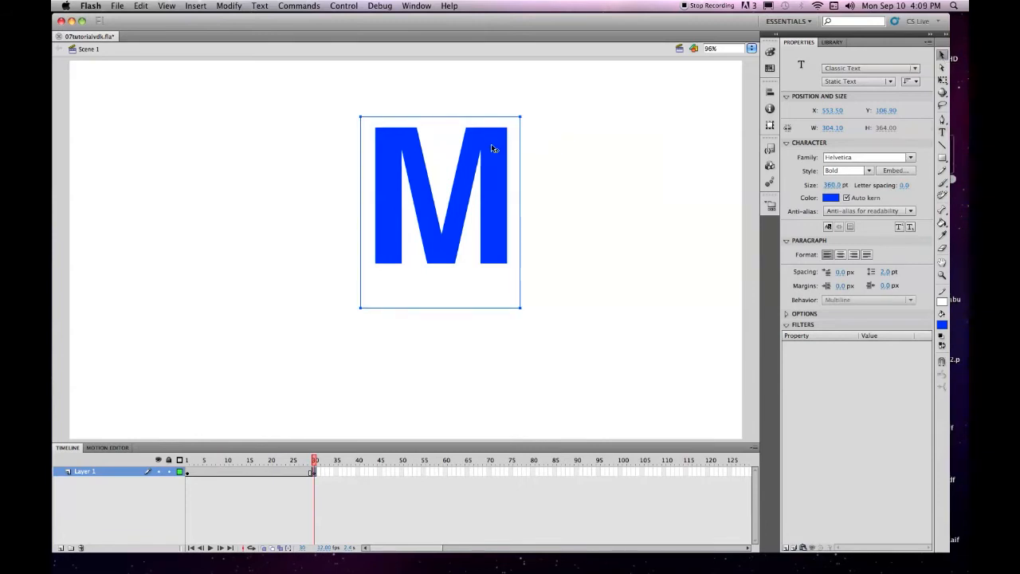
# - Break the M text at frame 30 apart into a shape and center it horizontally and vertically on the stage
pyautogui.press('super+b')
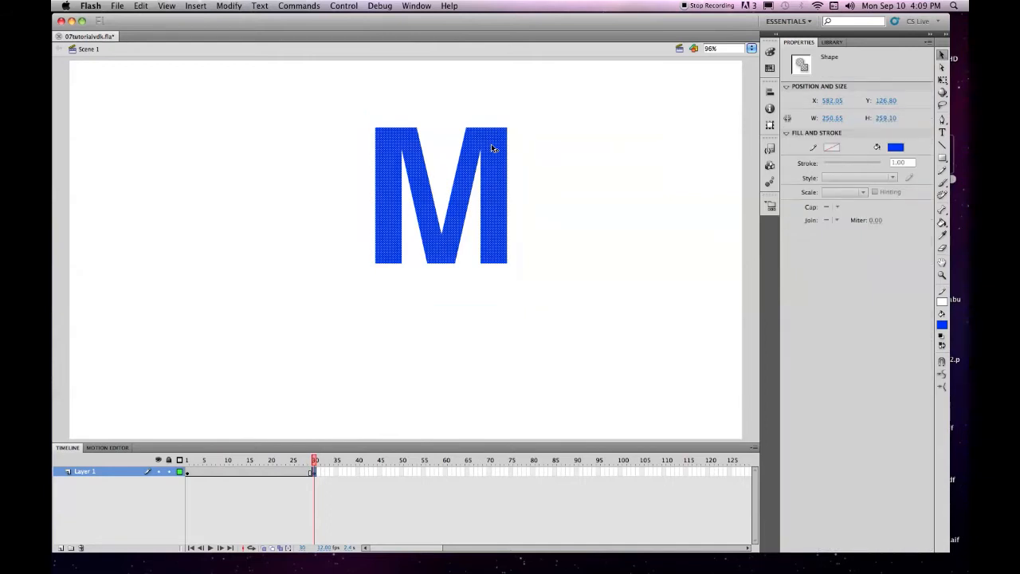
pyautogui.click(769, 93)
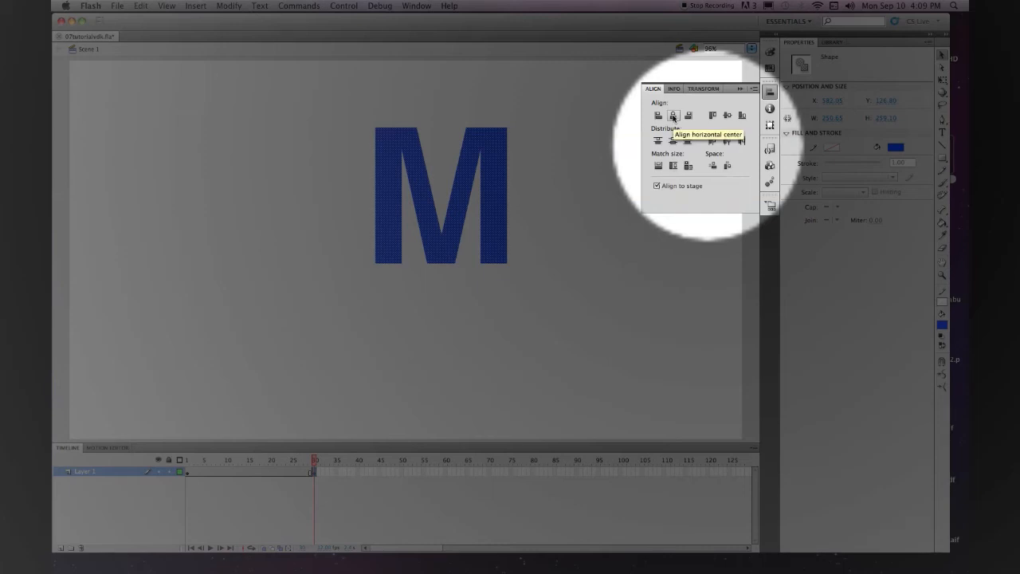
pyautogui.click(673, 117)
pyautogui.click(727, 116)
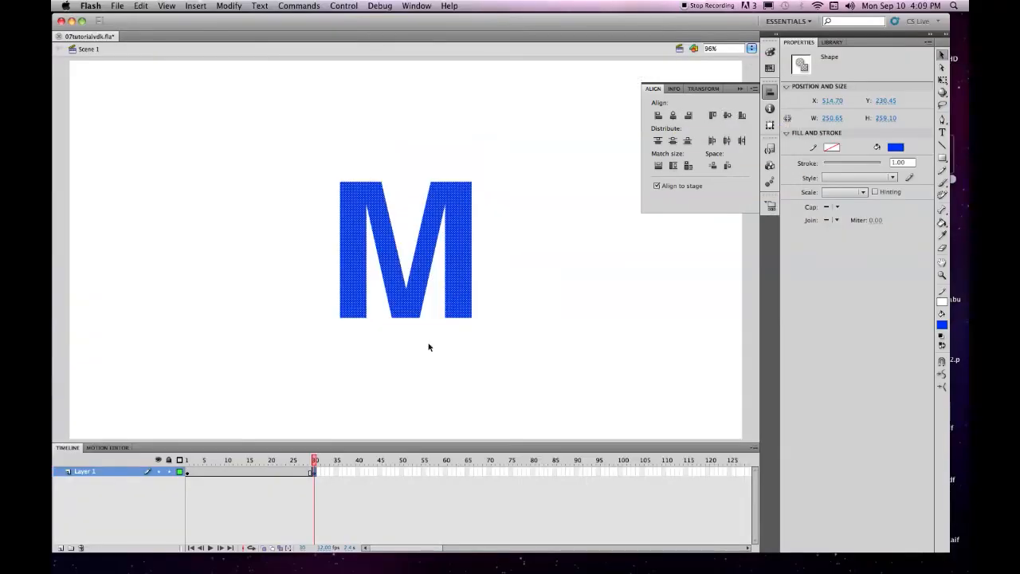
# - Turn on onion skinning with Marker Range All and compare the M's alignment with the W
pyautogui.click(346, 517)
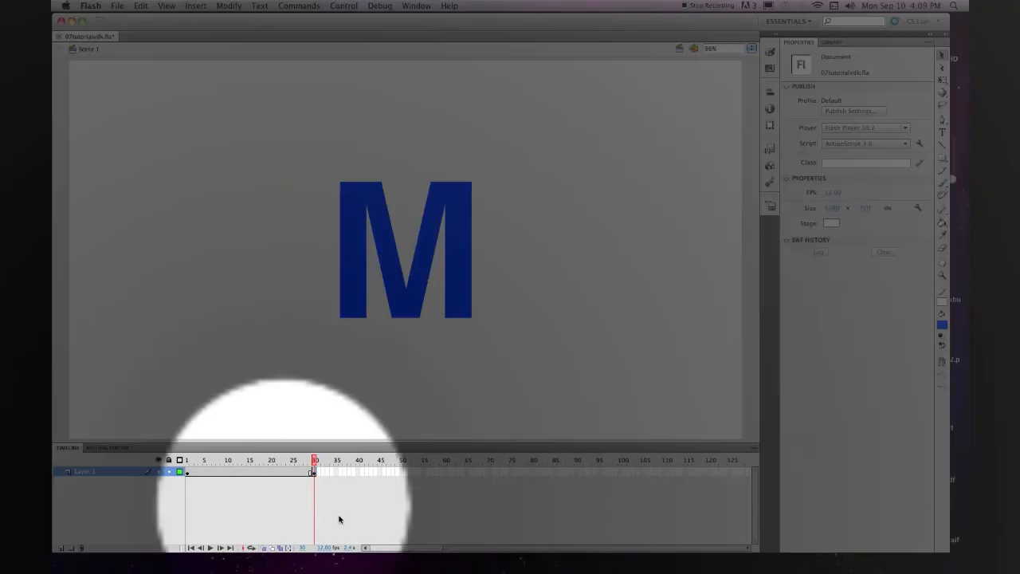
pyautogui.click(288, 548)
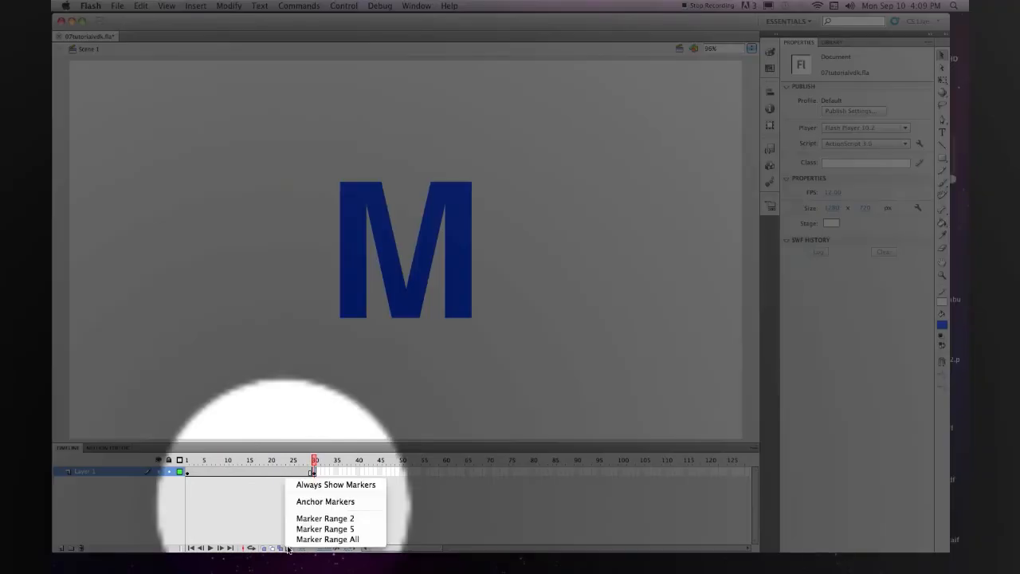
pyautogui.click(309, 539)
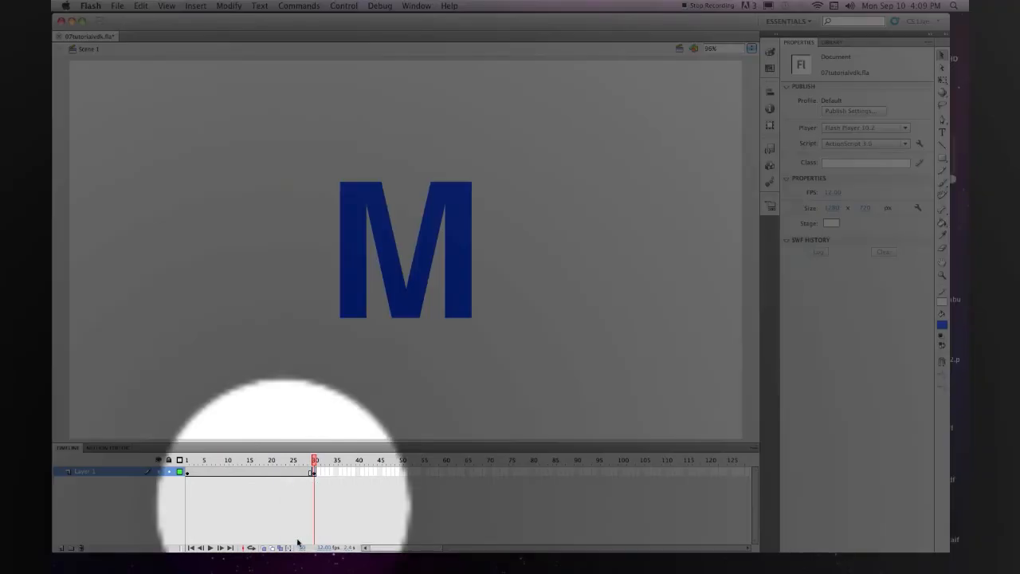
pyautogui.click(263, 548)
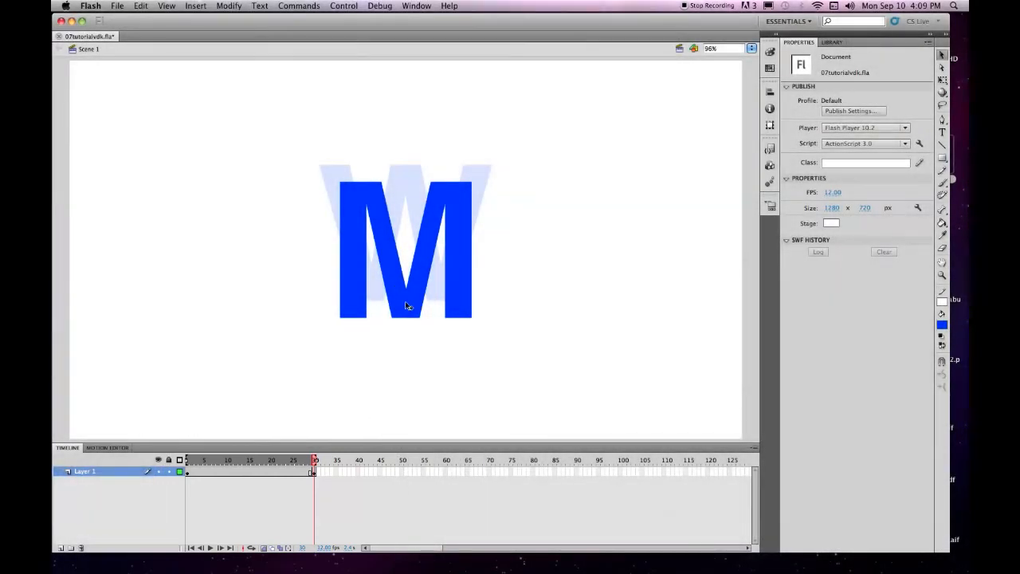
pyautogui.click(404, 308)
pyautogui.click(770, 92)
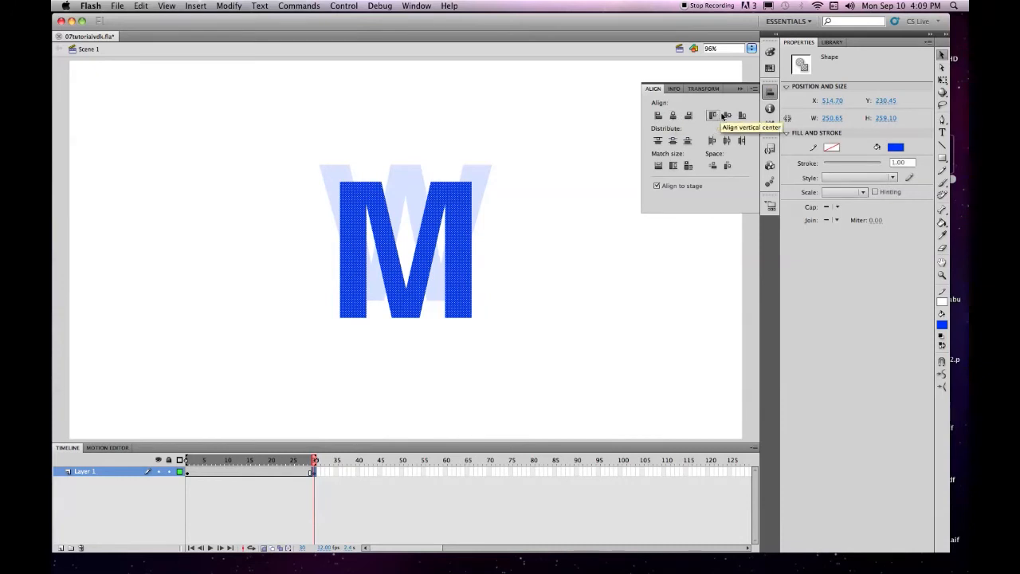
# - Center the W shape at frame 1 horizontally and vertically on the stage, and extend the onion skin range to frame 30
pyautogui.click(187, 475)
pyautogui.click(187, 475)
pyautogui.click(353, 314)
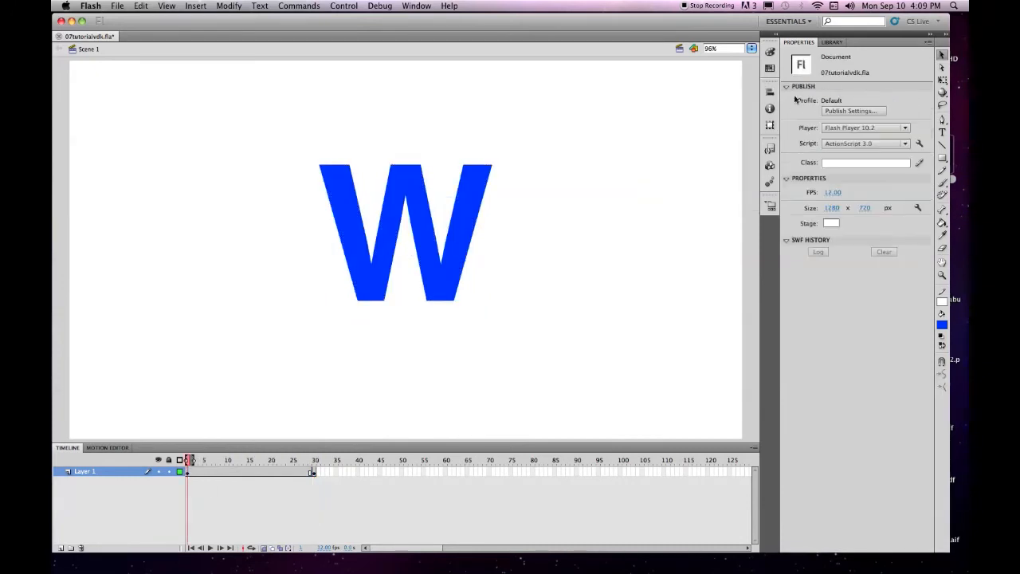
pyautogui.click(769, 93)
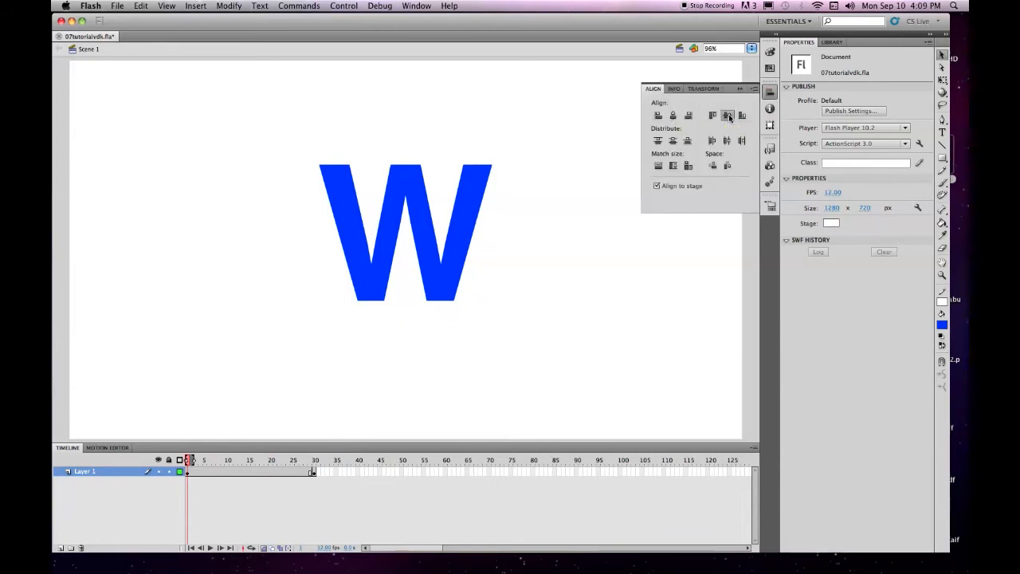
pyautogui.click(382, 231)
pyautogui.click(770, 92)
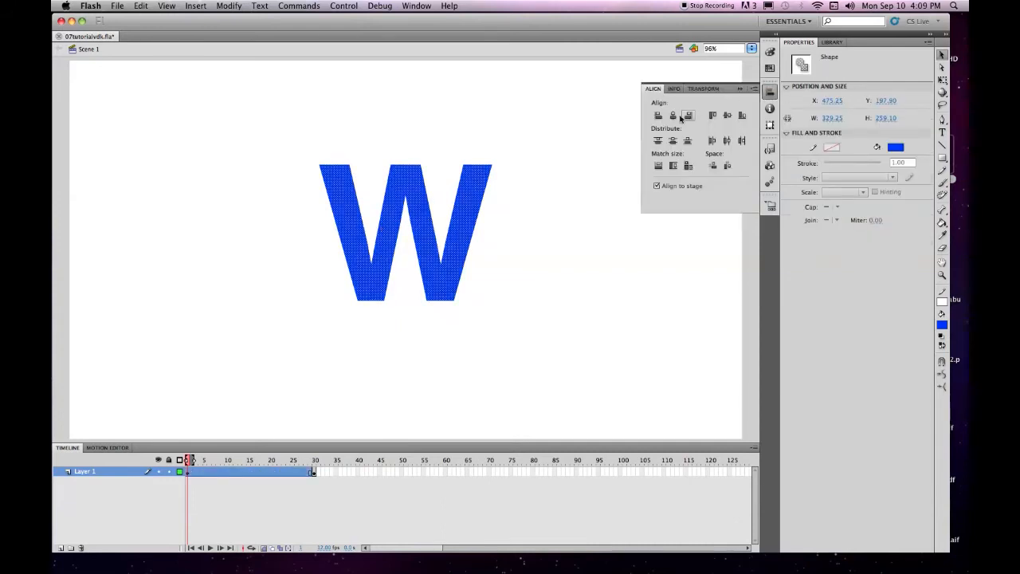
pyautogui.click(727, 116)
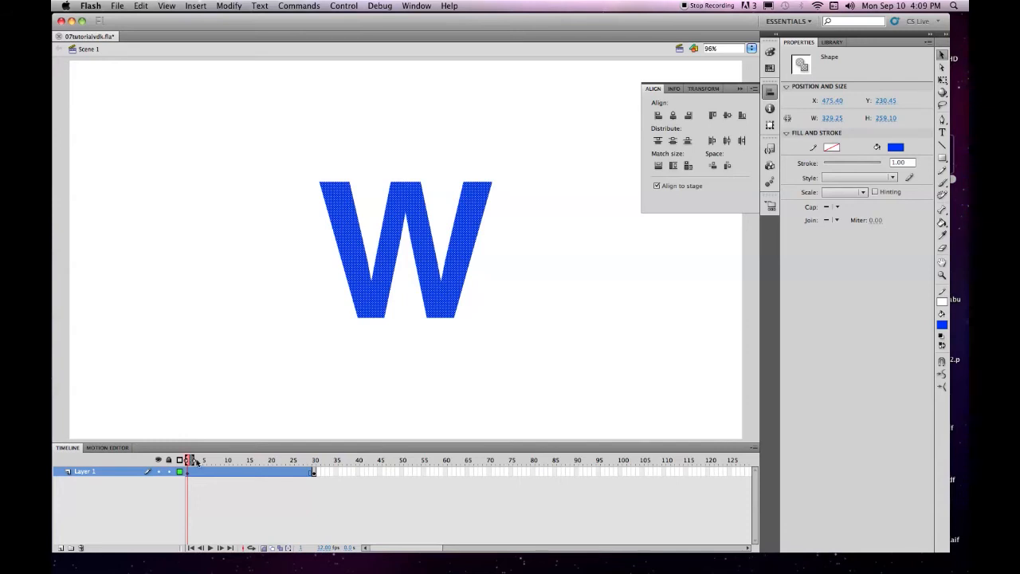
pyautogui.moveTo(191, 460); pyautogui.dragTo(325, 492)
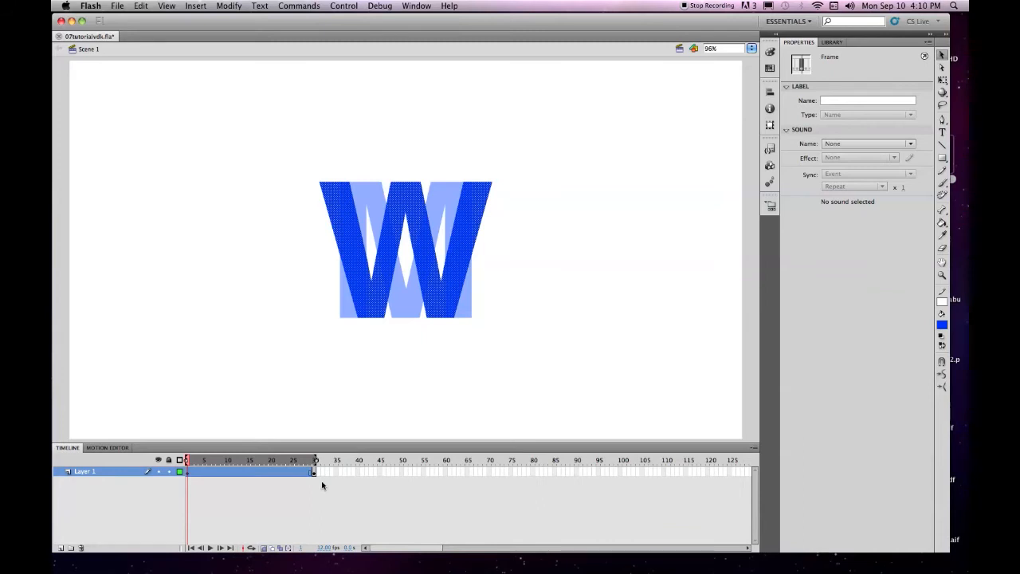
# - Create a shape tween between the keyframes at frames 1 and 30 of Layer 1, and turn off onion skinning
pyautogui.rightClick(250, 474)
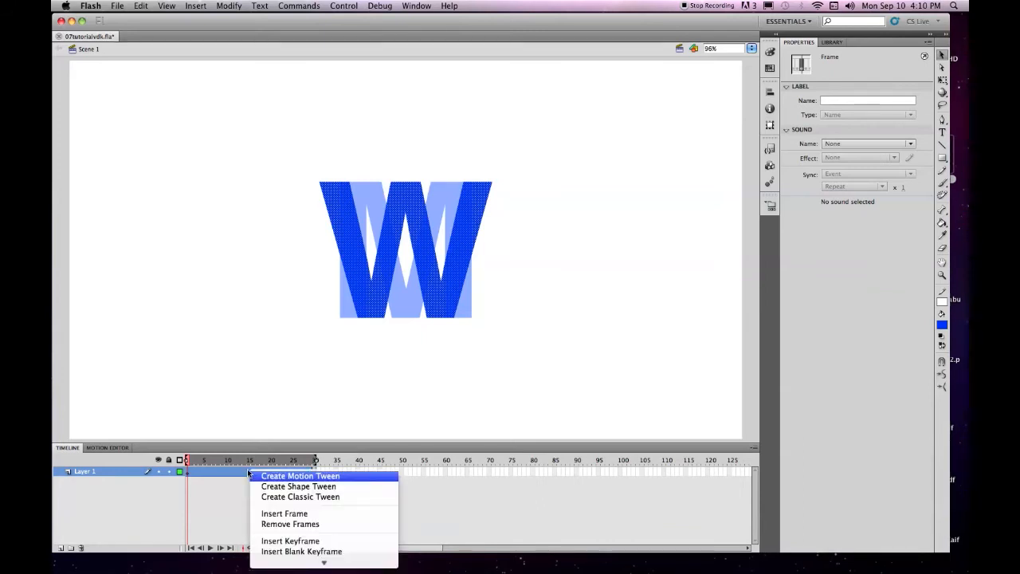
pyautogui.click(271, 487)
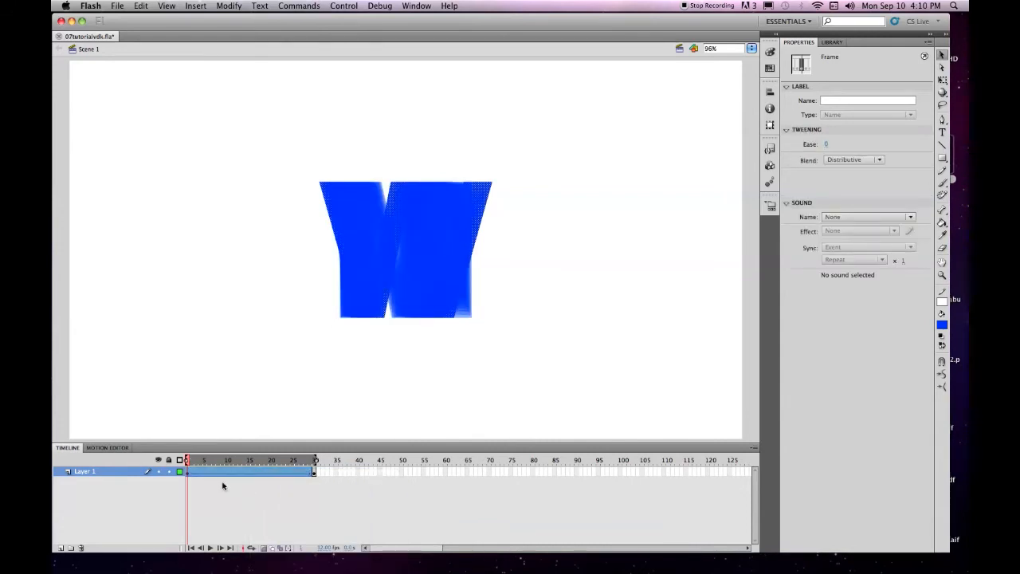
pyautogui.click(255, 502)
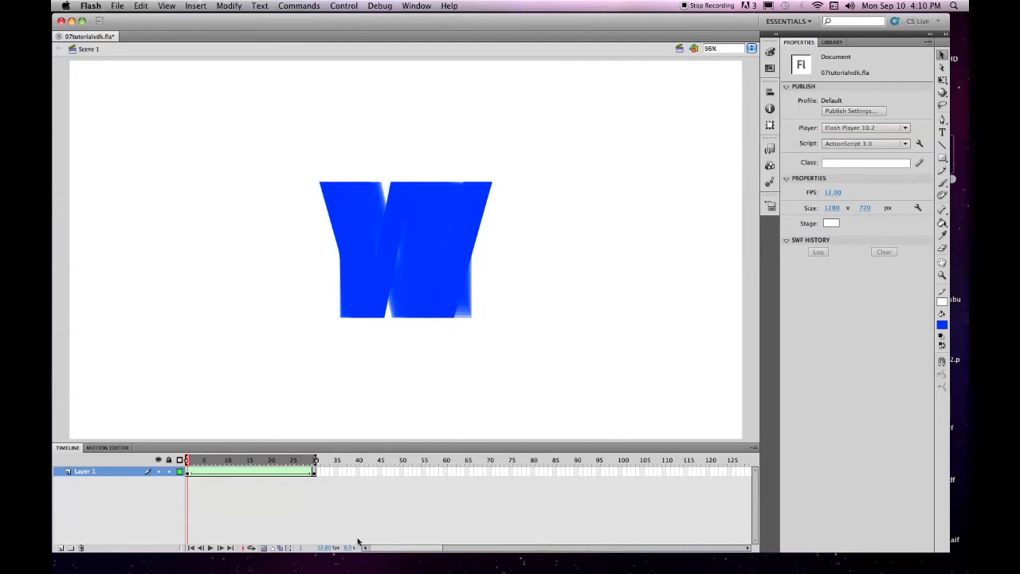
pyautogui.click(265, 549)
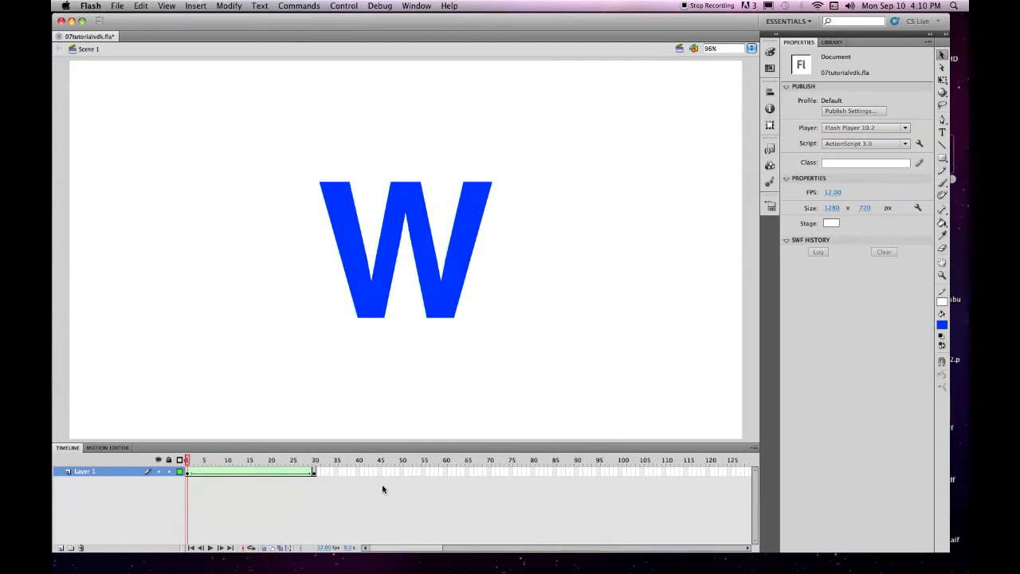
# - Play the W-to-M shape tween and scrub back through it to frame 1
pyautogui.press('Return')
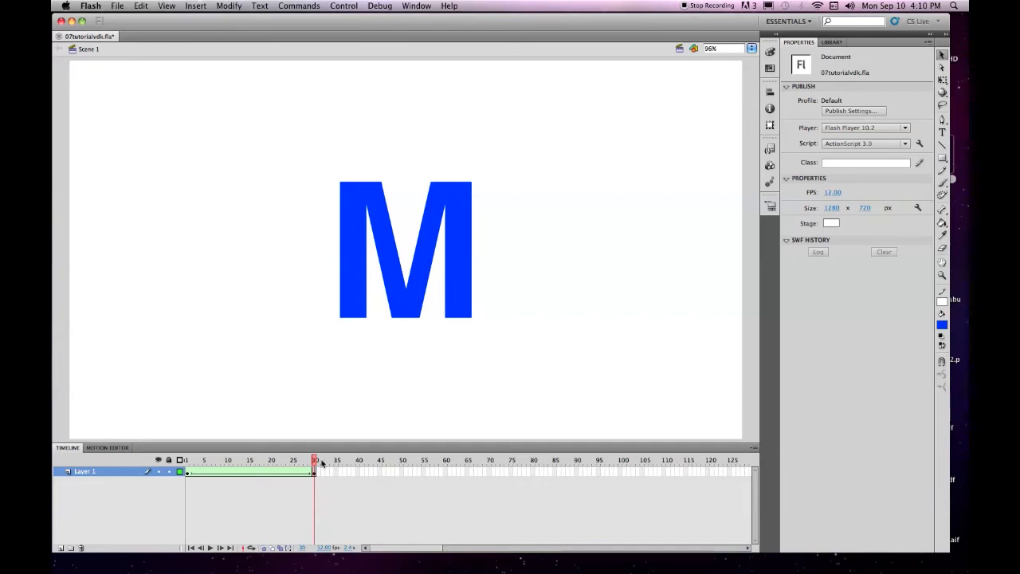
pyautogui.moveTo(316, 460); pyautogui.dragTo(186, 462)
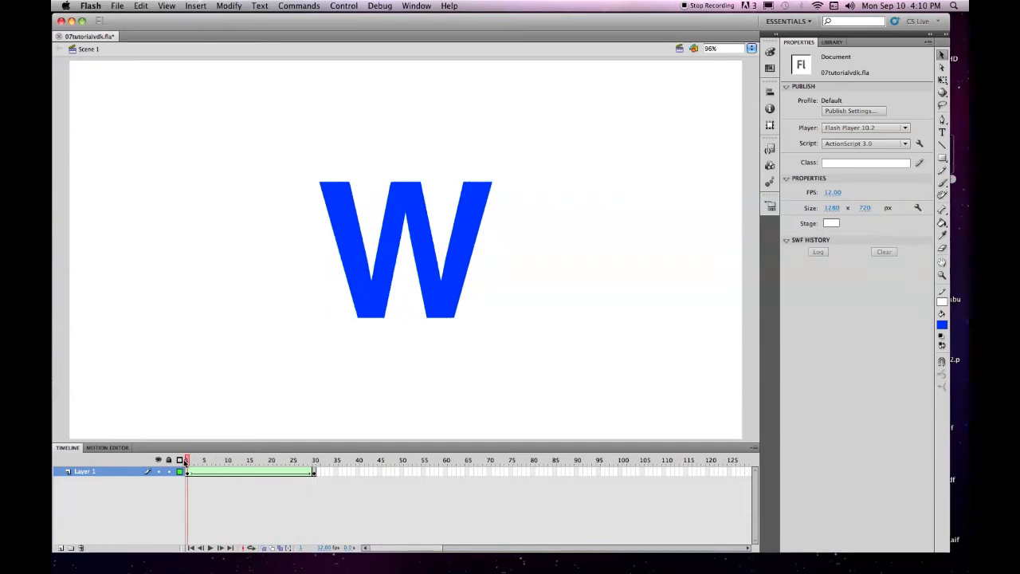
pyautogui.moveTo(187, 461)
pyautogui.mouseDown()
pyautogui.moveTo(303, 459)
pyautogui.moveTo(187, 461)
pyautogui.mouseUp()
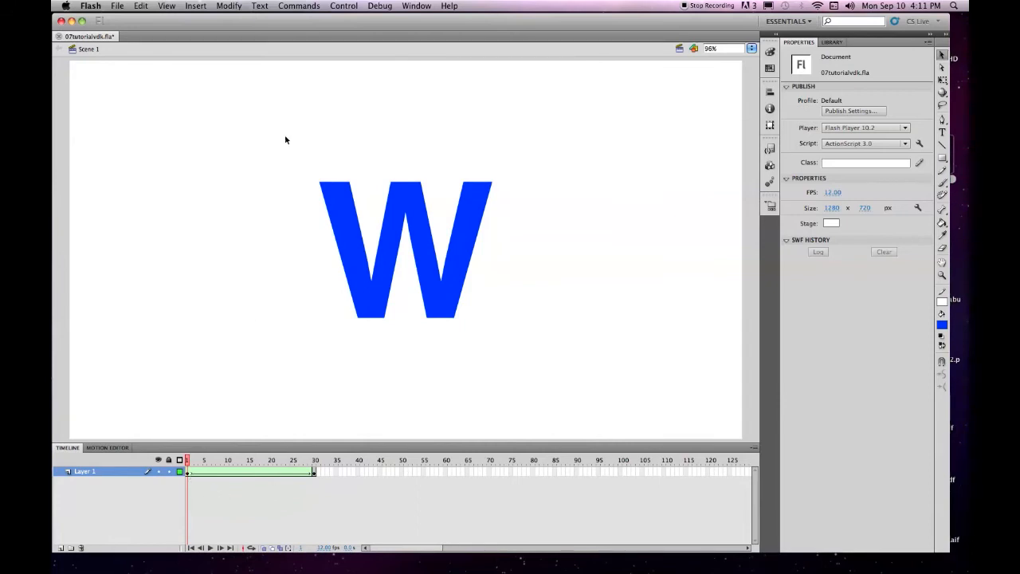
# - Add a shape hint to the W at frame 1
pyautogui.click(205, 10)
pyautogui.moveTo(229, 6)
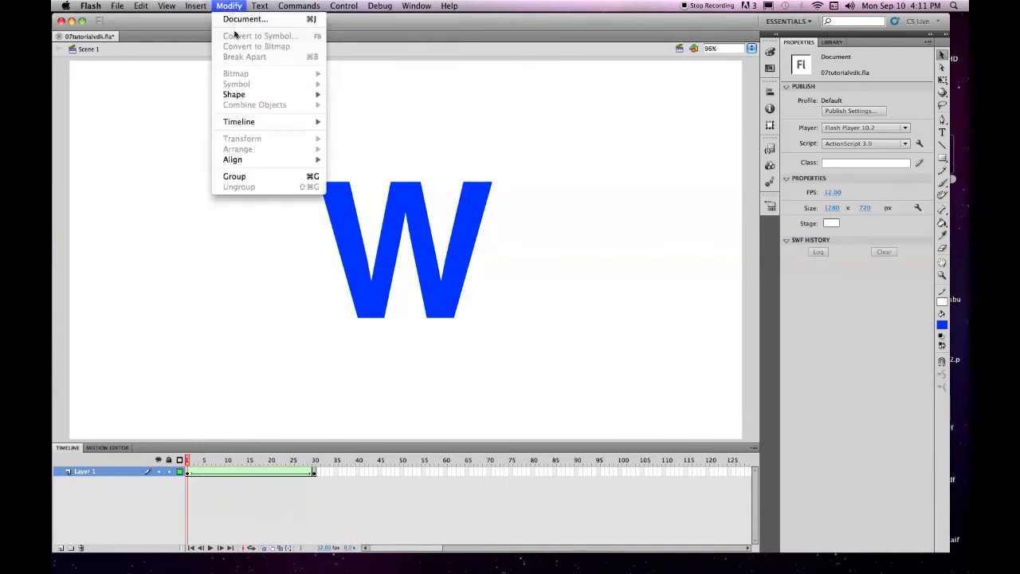
pyautogui.moveTo(249, 102)
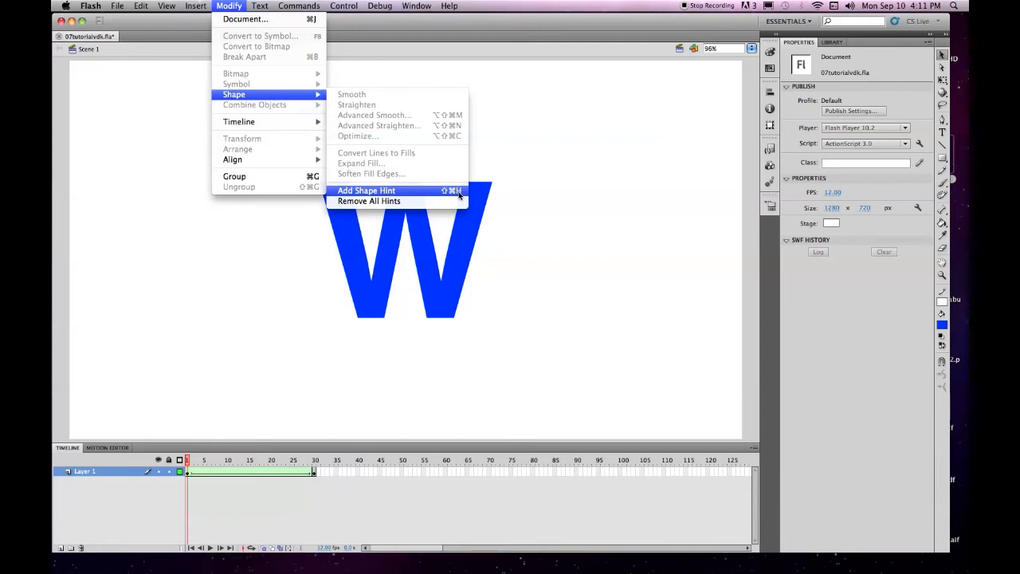
pyautogui.click(362, 494)
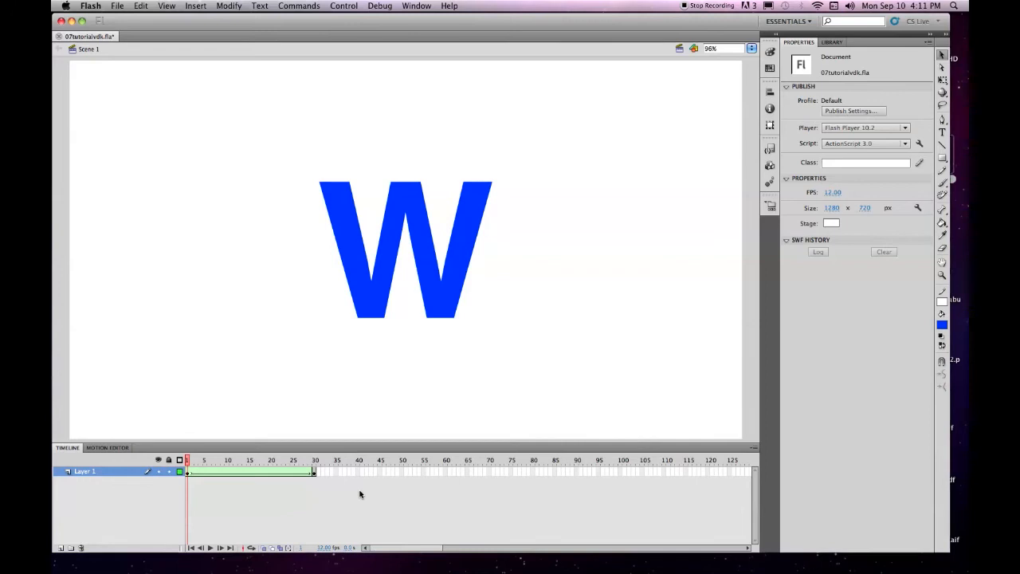
pyautogui.press('super+shift+h')
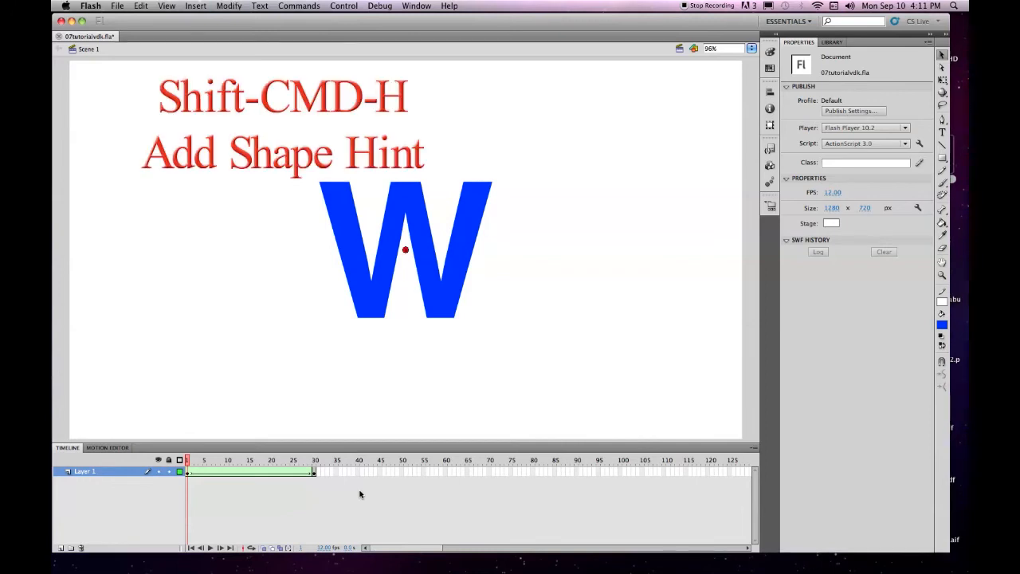
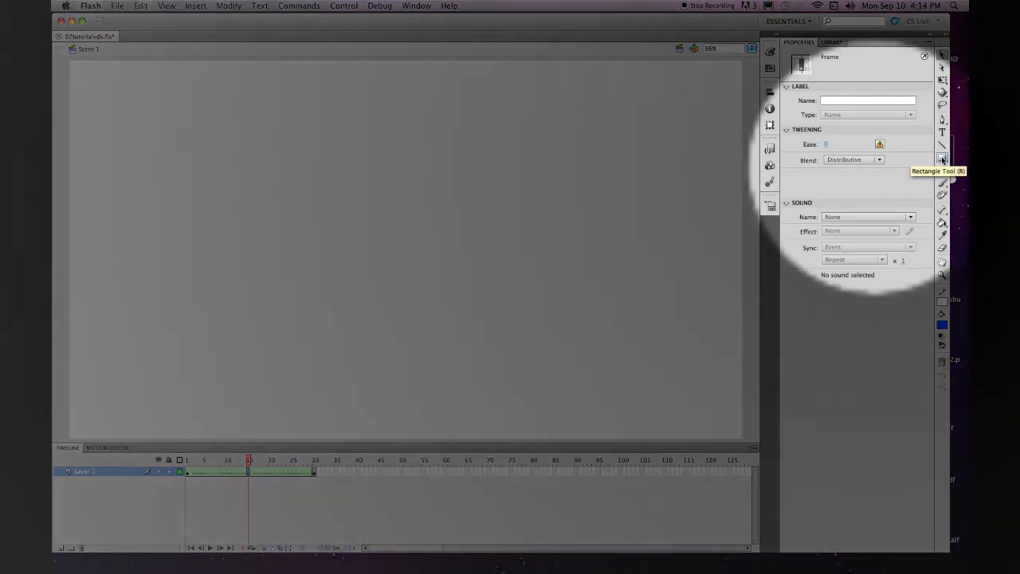
# - Draw a blue rectangle with no stroke at frame 15, using onion skinning to match the outer bounds of the M
pyautogui.click(942, 159)
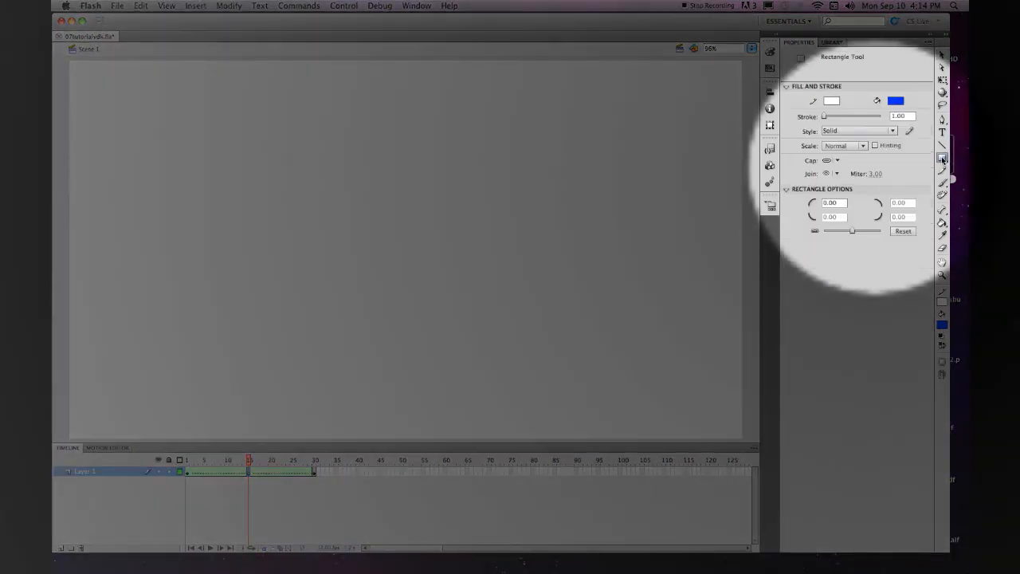
pyautogui.click(832, 102)
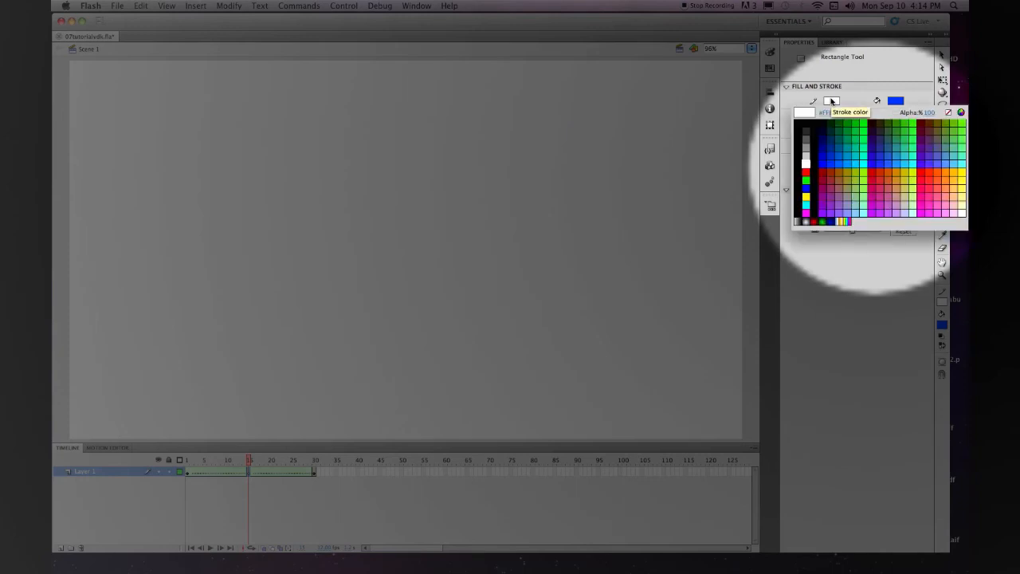
pyautogui.click(948, 113)
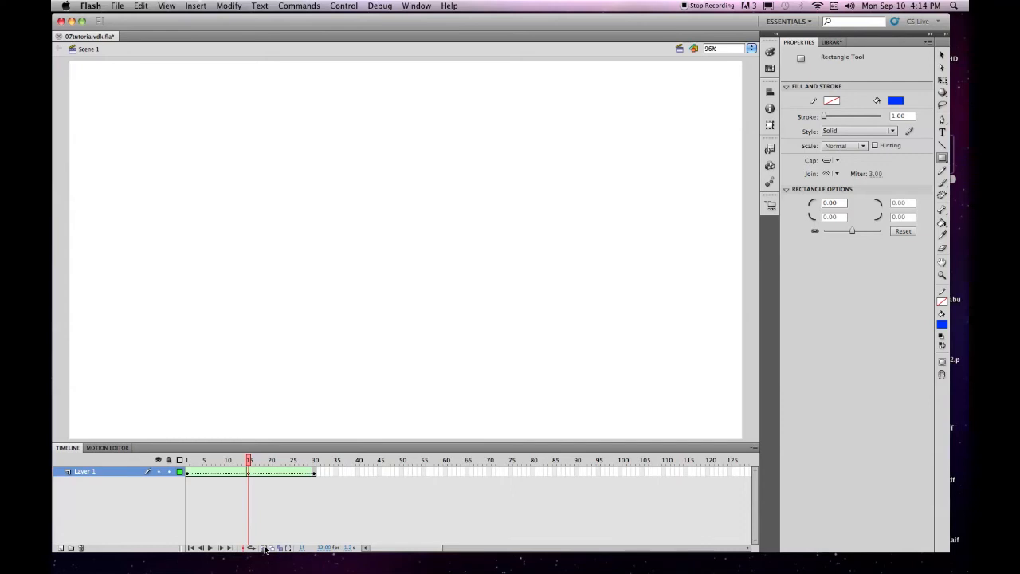
pyautogui.click(265, 548)
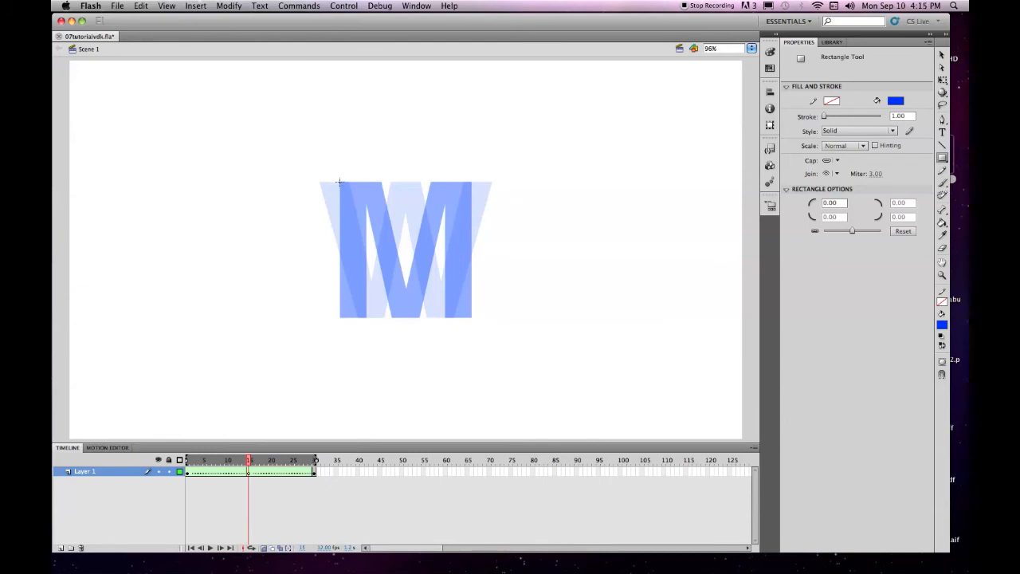
pyautogui.moveTo(340, 182); pyautogui.dragTo(471, 318)
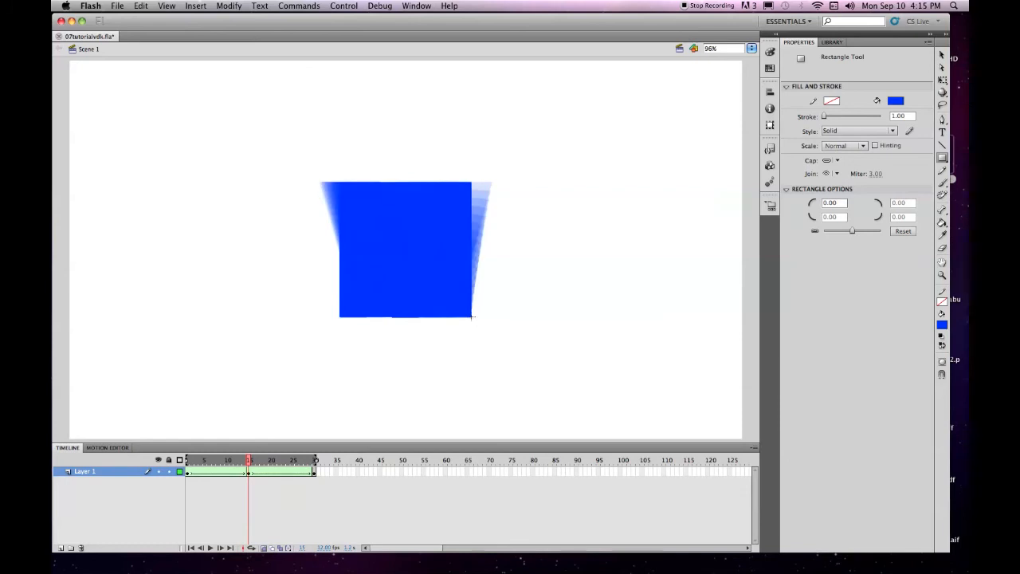
# - Turn off onion skinning, add four shape hints at frame 1, and place them on the four outer corners of the W
pyautogui.moveTo(247, 462); pyautogui.dragTo(186, 459)
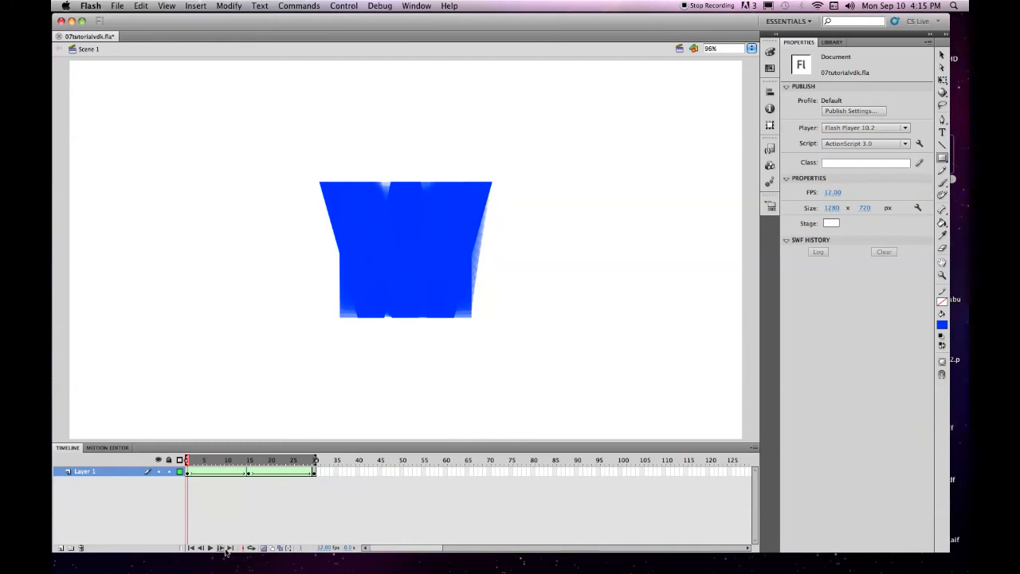
pyautogui.click(264, 548)
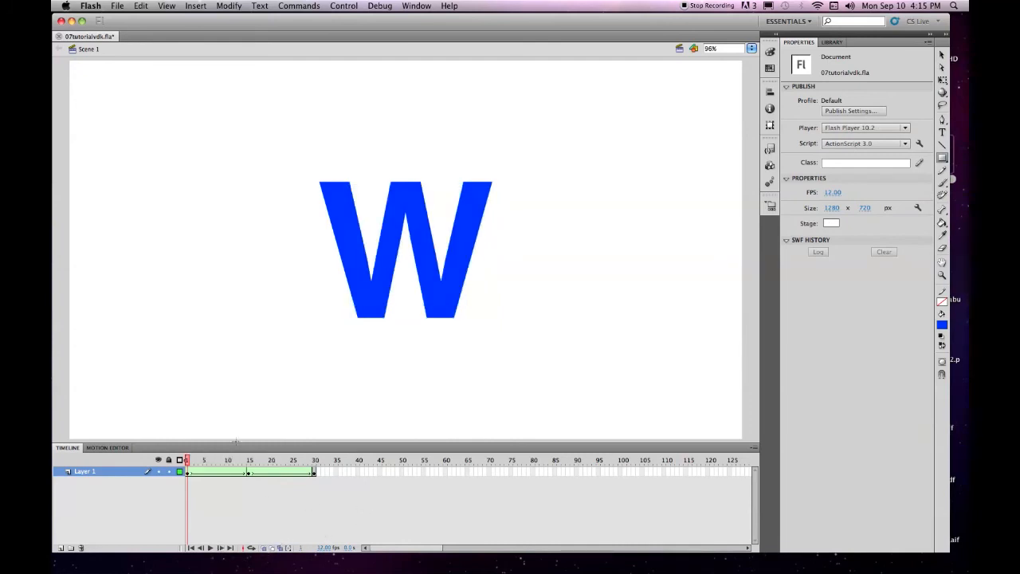
pyautogui.moveTo(189, 461)
pyautogui.mouseDown()
pyautogui.moveTo(316, 460)
pyautogui.moveTo(186, 460)
pyautogui.mouseUp()
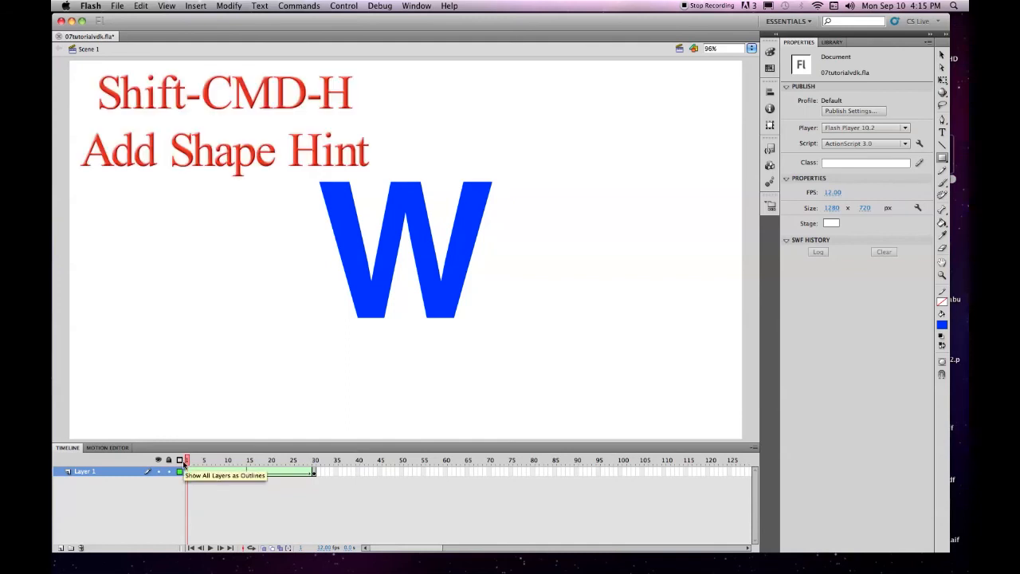
pyautogui.press('v')
pyautogui.press('shift+super+h')
pyautogui.moveTo(406, 251); pyautogui.dragTo(357, 318)
pyautogui.moveTo(407, 250); pyautogui.dragTo(453, 317)
pyautogui.moveTo(406, 250); pyautogui.dragTo(491, 183)
pyautogui.moveTo(406, 251); pyautogui.dragTo(318, 182)
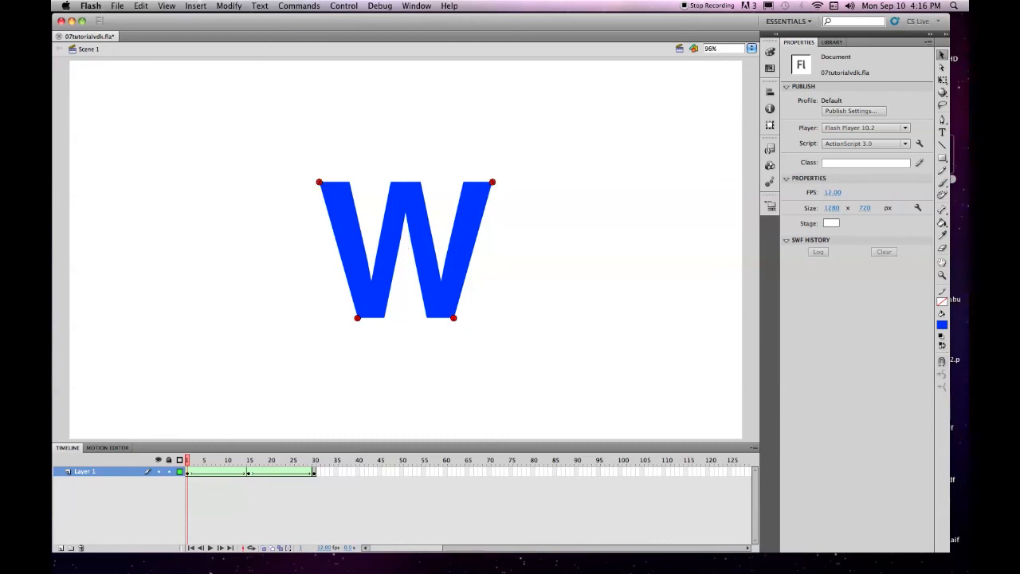
# - At frame 15, place the four shape hints on the matching corners of the blue rectangle
pyautogui.click(249, 467)
pyautogui.moveTo(405, 250); pyautogui.dragTo(339, 316)
pyautogui.moveTo(405, 250); pyautogui.dragTo(471, 317)
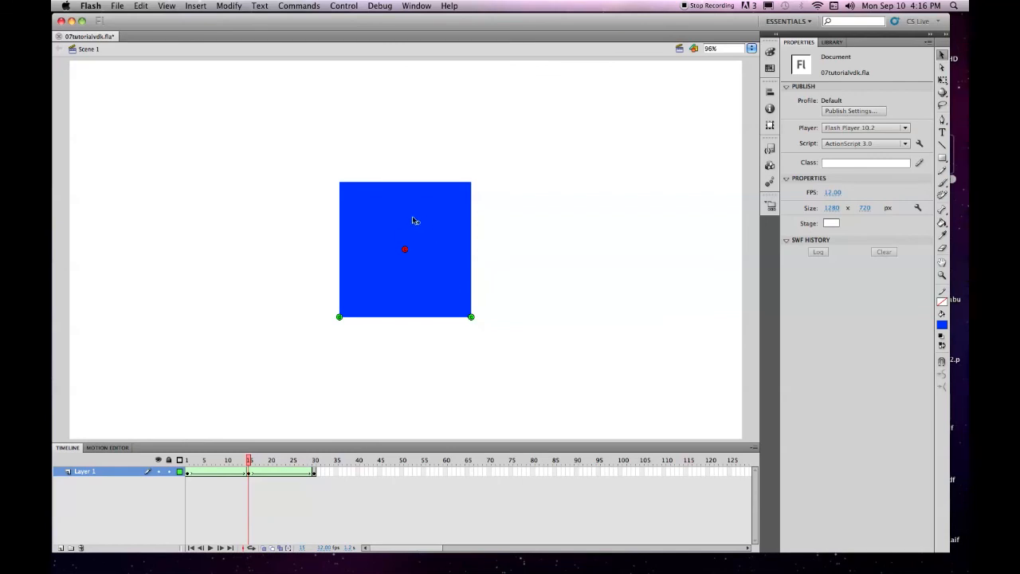
pyautogui.moveTo(460, 198); pyautogui.dragTo(471, 182)
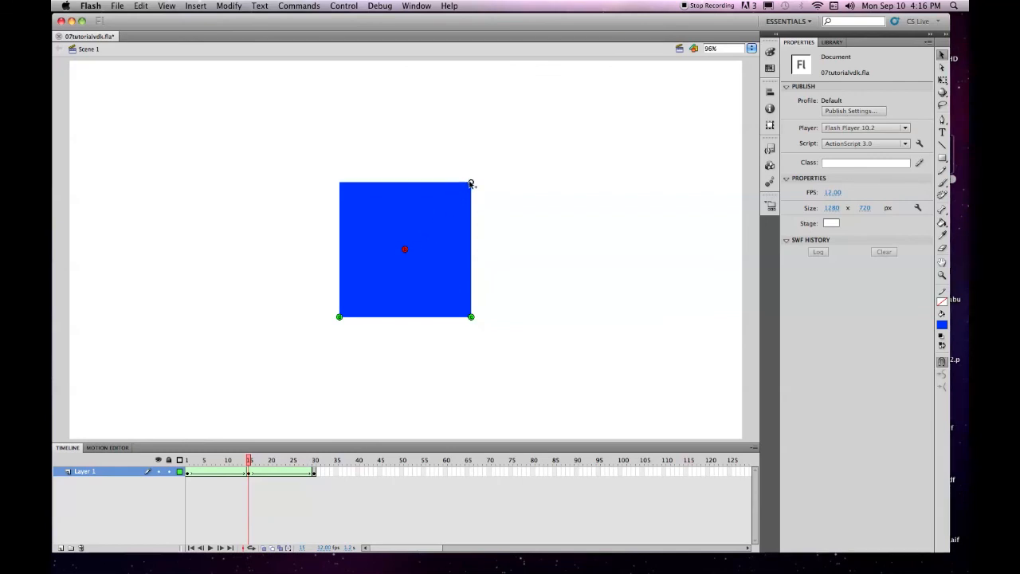
pyautogui.moveTo(405, 249); pyautogui.dragTo(340, 182)
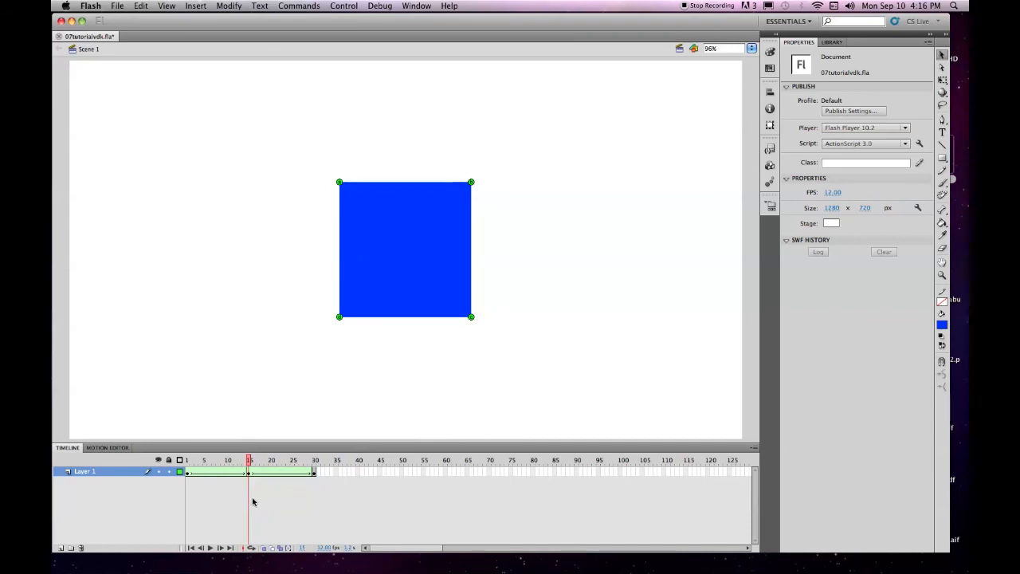
# - Add four new shape hints at frame 15 for the second tween and place them on the rectangle's four corners
pyautogui.press('super+shift+h')
pyautogui.moveTo(403, 250); pyautogui.dragTo(339, 317)
pyautogui.moveTo(405, 250); pyautogui.dragTo(471, 317)
pyautogui.moveTo(405, 250); pyautogui.dragTo(471, 183)
pyautogui.moveTo(407, 250); pyautogui.dragTo(340, 183)
# - At frame 30, place the four shape hints on the matching outer corners of the M
pyautogui.click(315, 462)
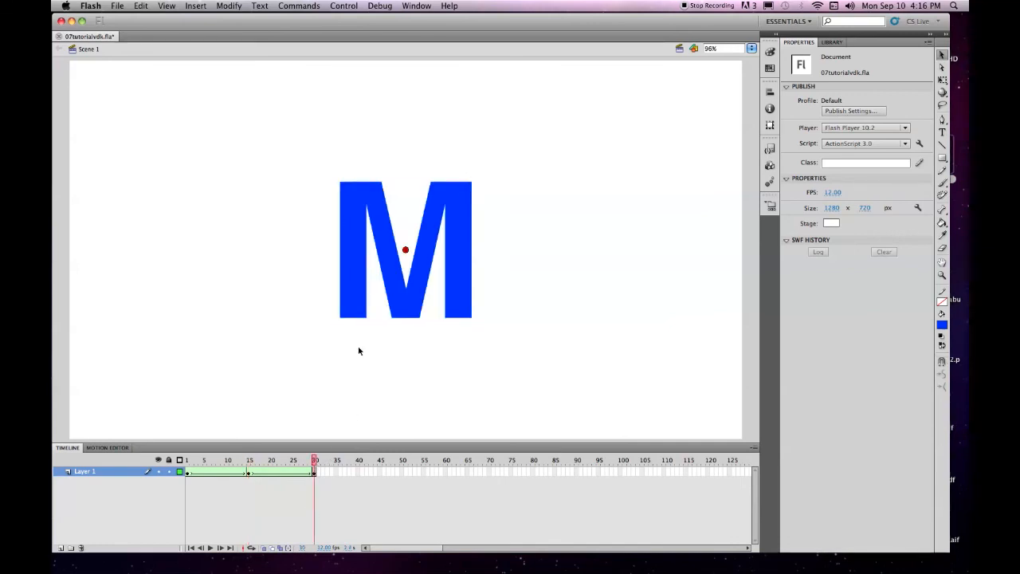
pyautogui.moveTo(404, 247); pyautogui.dragTo(341, 316)
pyautogui.moveTo(405, 250); pyautogui.dragTo(472, 317)
pyautogui.moveTo(405, 250); pyautogui.dragTo(472, 182)
pyautogui.moveTo(405, 251); pyautogui.dragTo(340, 182)
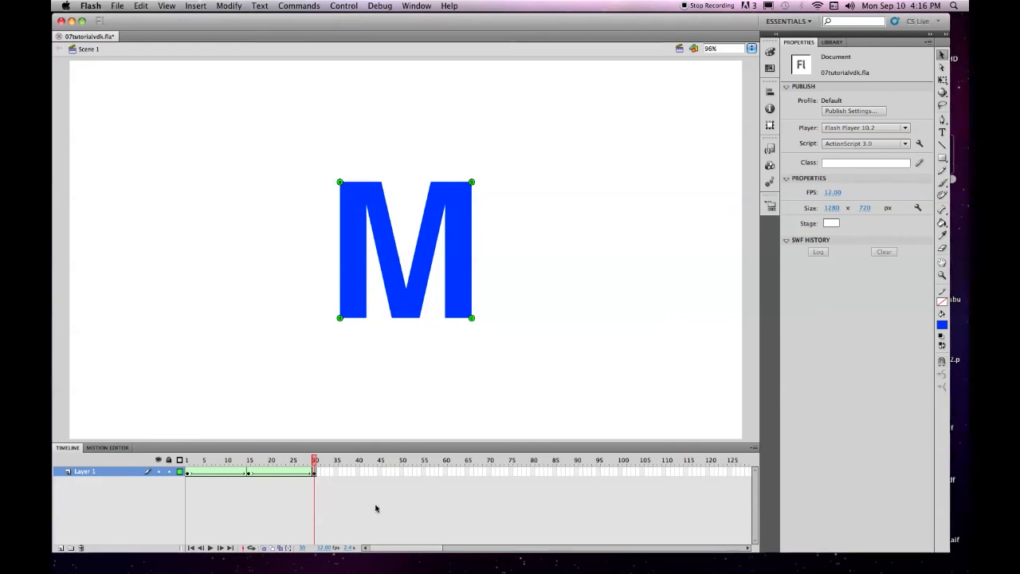
# - Save the document after playing the tween, and test the finished morph as a movie, closing the preview
pyautogui.click(209, 548)
pyautogui.press('super+s')
pyautogui.press('super+Return')
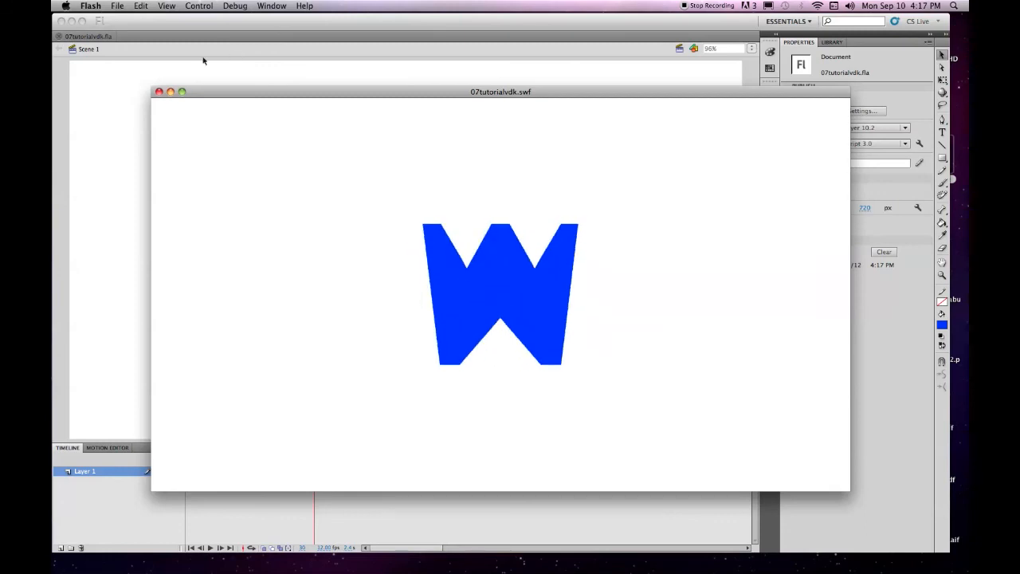
pyautogui.click(160, 93)
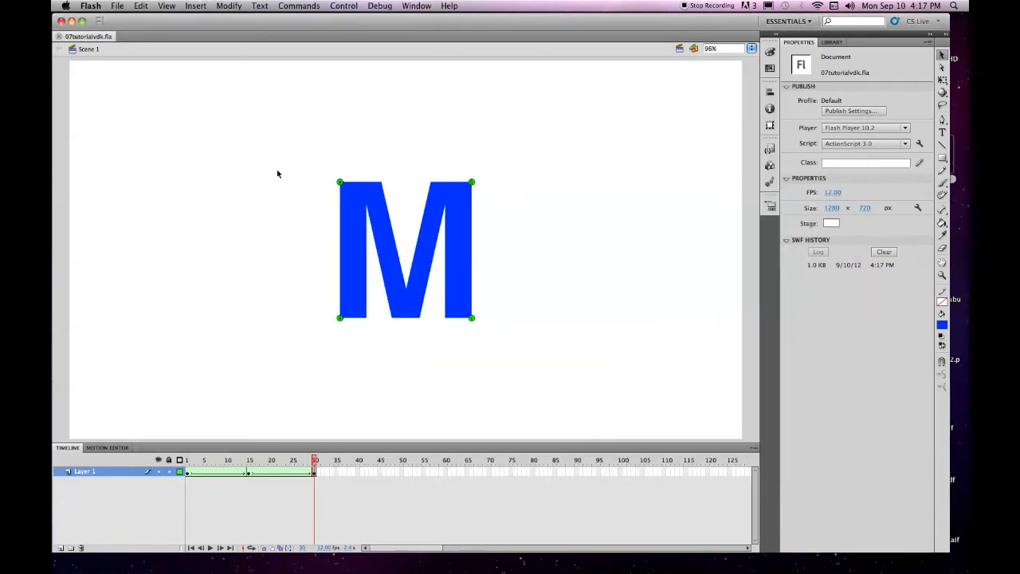